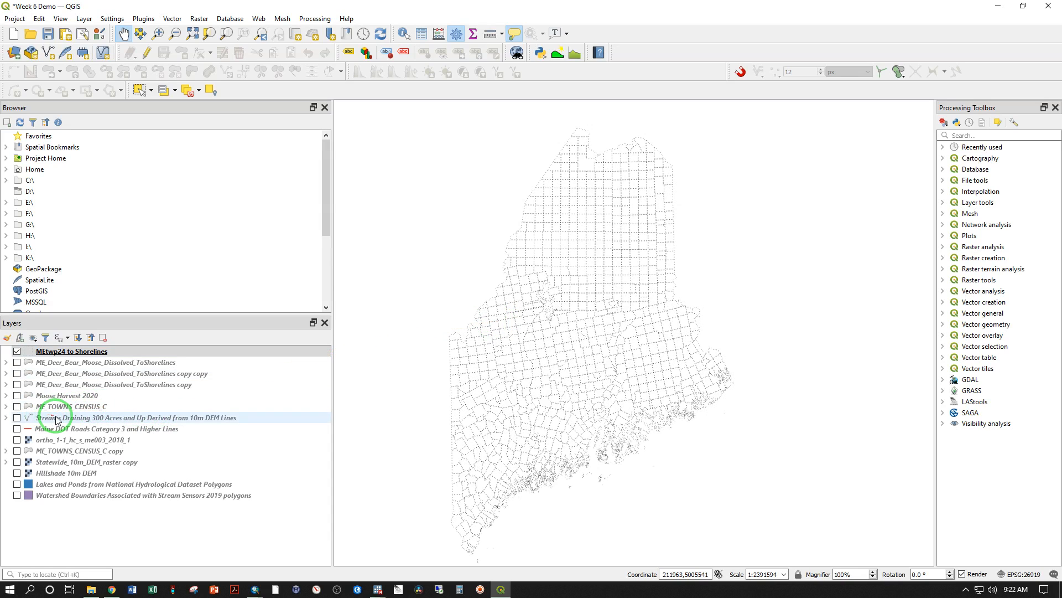
- Show the Maine DOT Roads Category 3 and Higher Lines layer and open its attribute table
left_click(17, 429)
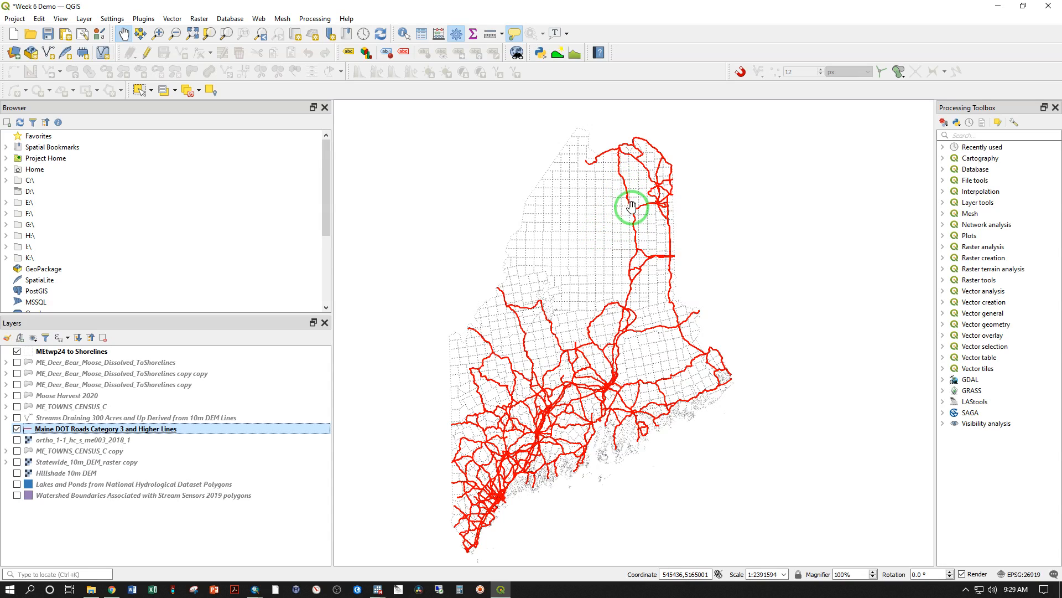
mouse_move(634, 205)
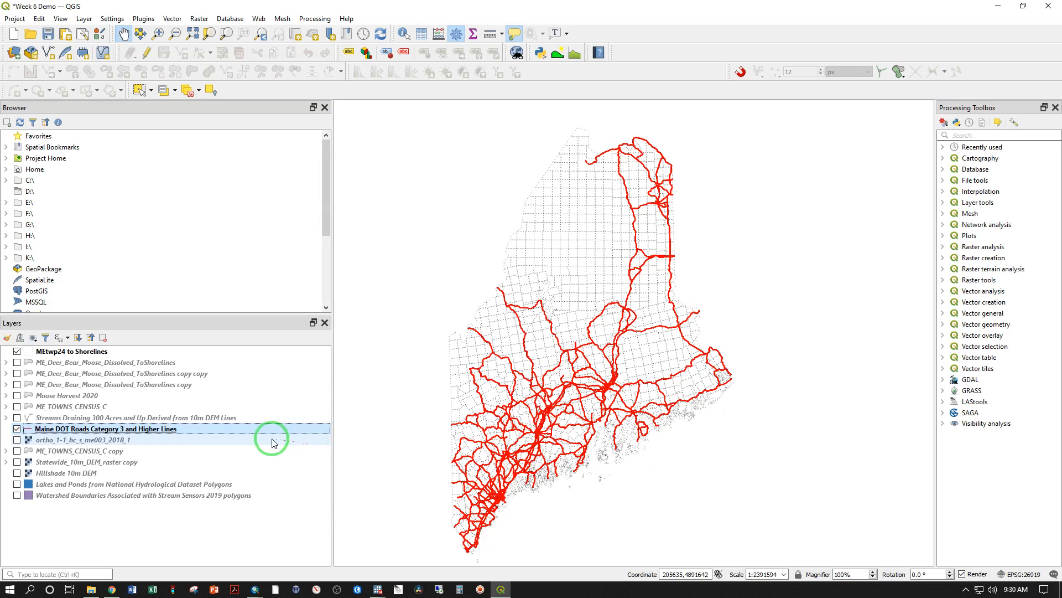
right_click(88, 430)
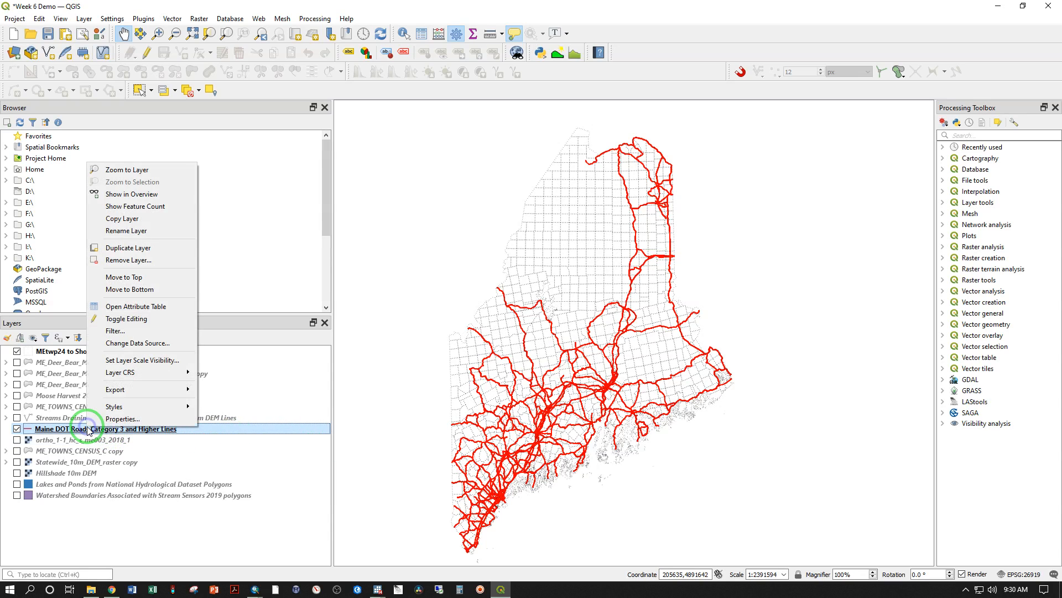
left_click(113, 308)
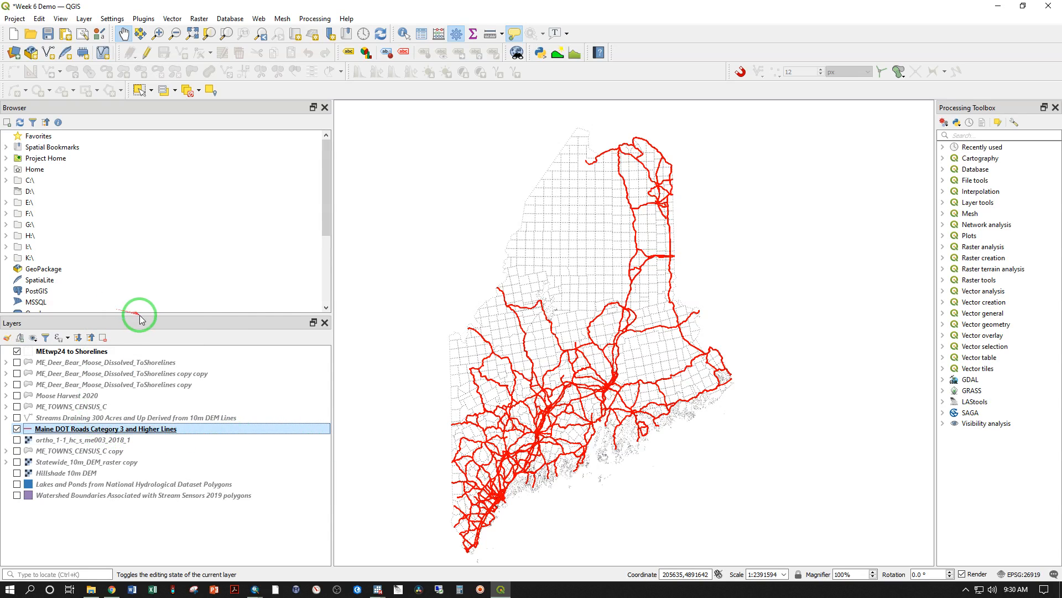
key("F6")
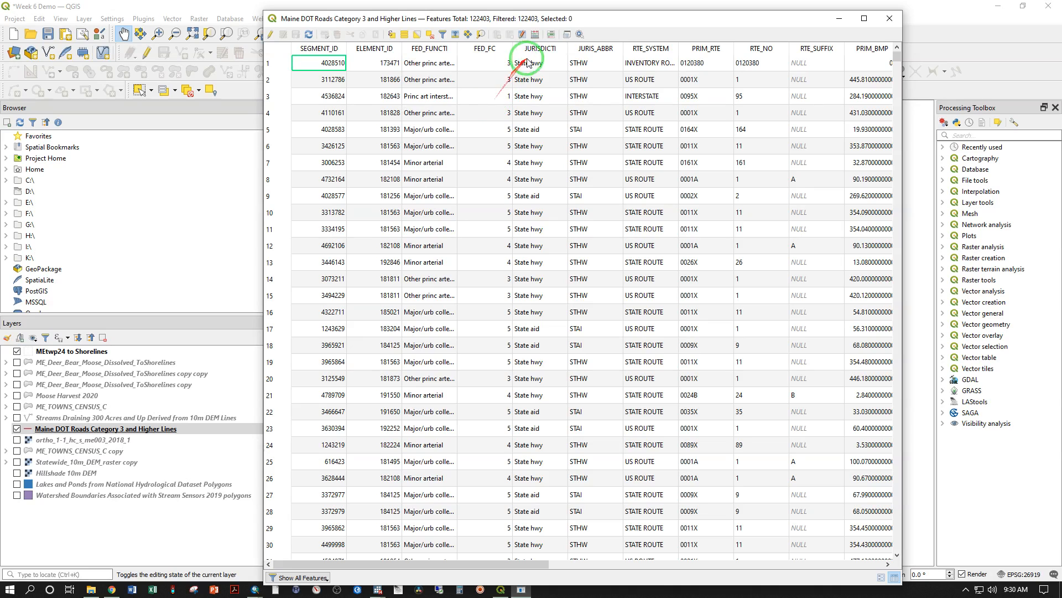
- Create a whole-number field named Raster, length 10, with the value 1 for all roads, and close the attribute table
left_click(535, 35)
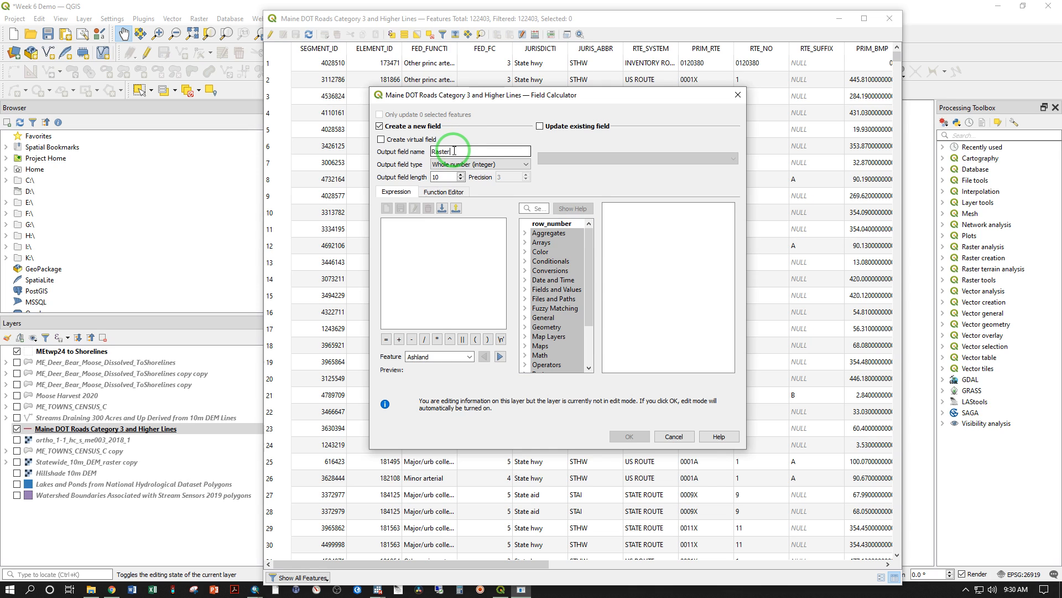
left_click(443, 244)
type("1")
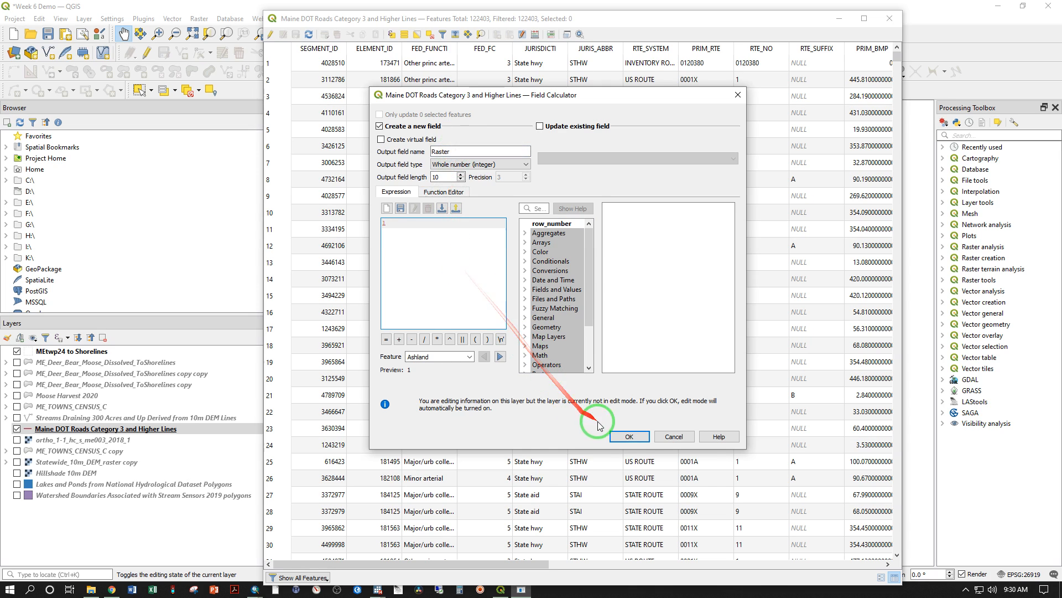
left_click(628, 437)
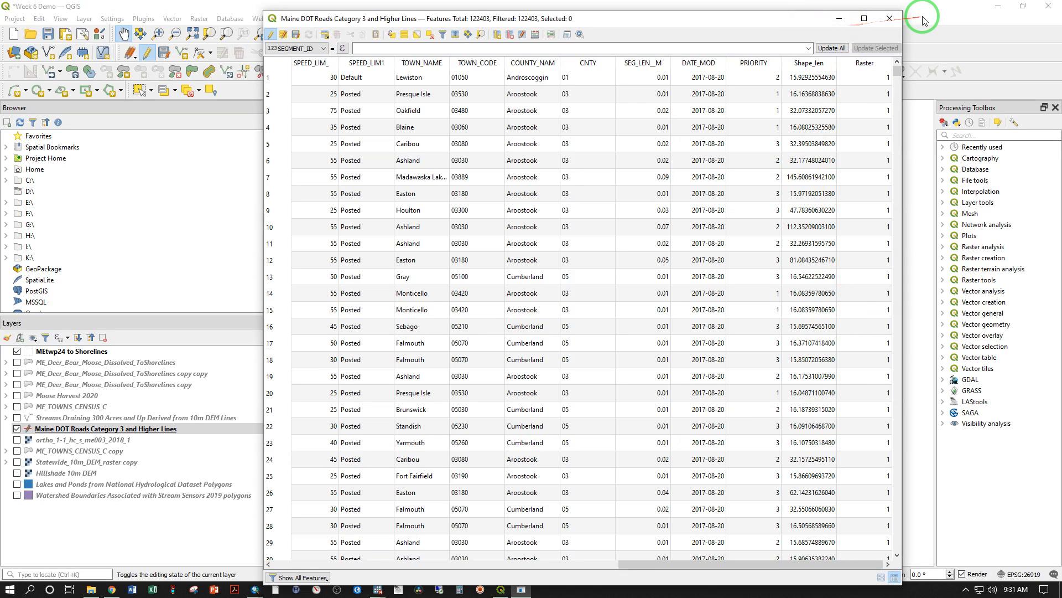
left_click(896, 20)
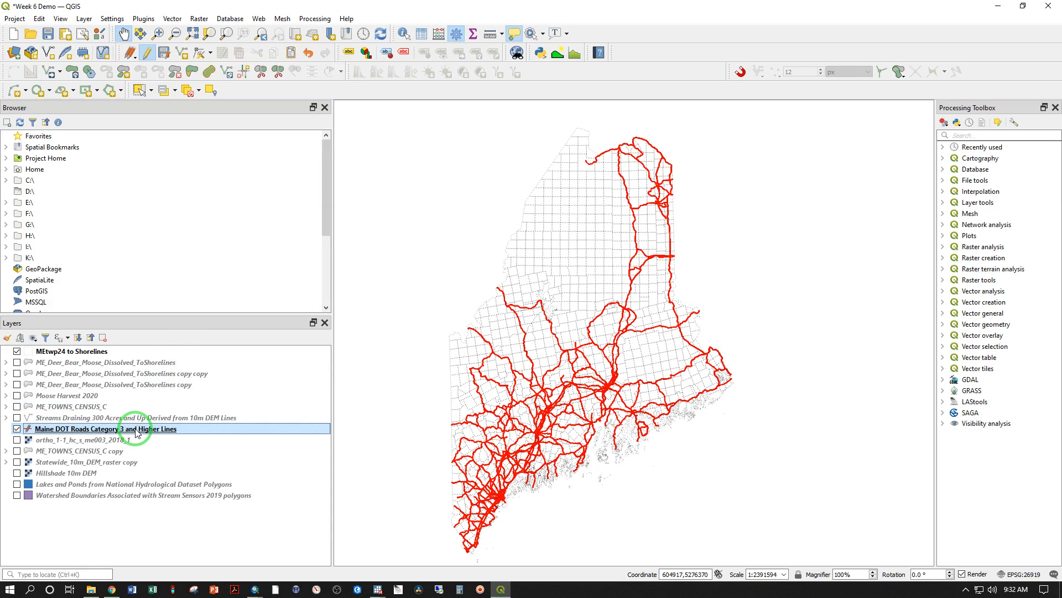
- Open the Rasterize (Vector to Raster) tool for the Maine DOT Roads layer
left_click(199, 19)
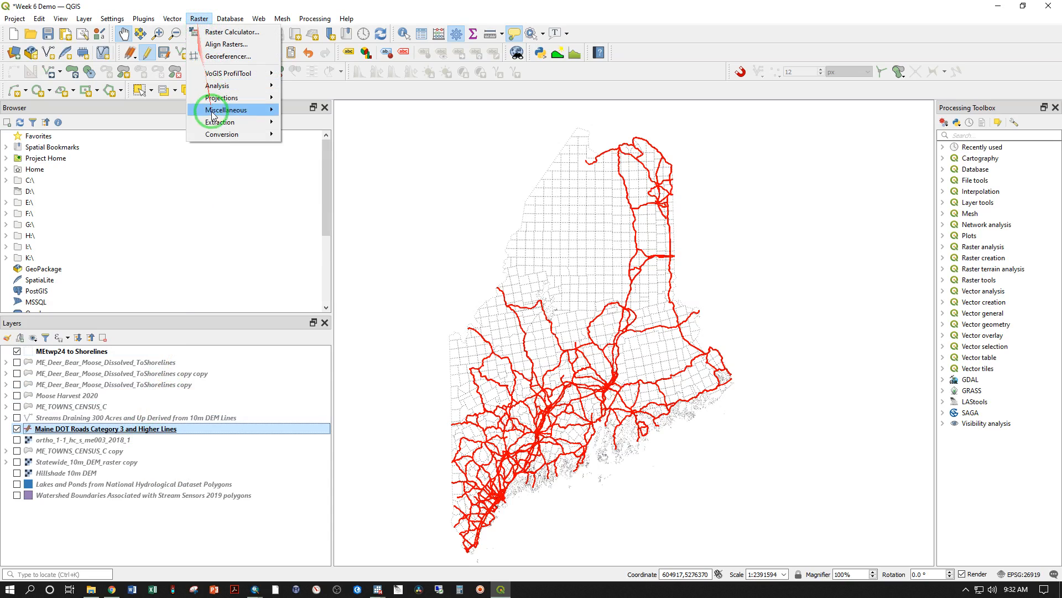
mouse_move(216, 124)
mouse_move(275, 135)
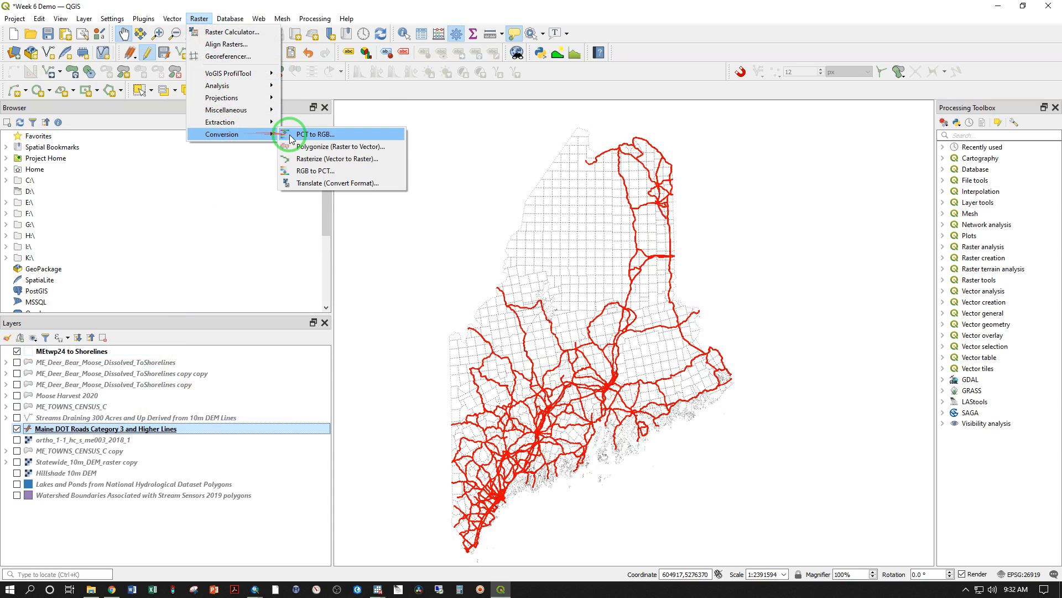
left_click(316, 160)
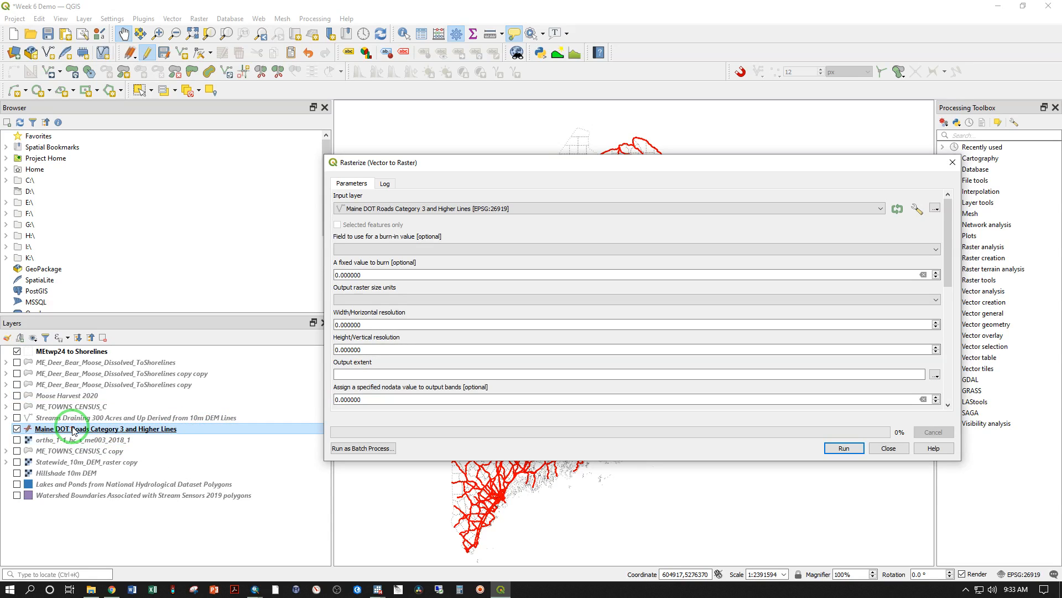
- Stop editing the Maine DOT Roads layer and save its edits
right_click(31, 430)
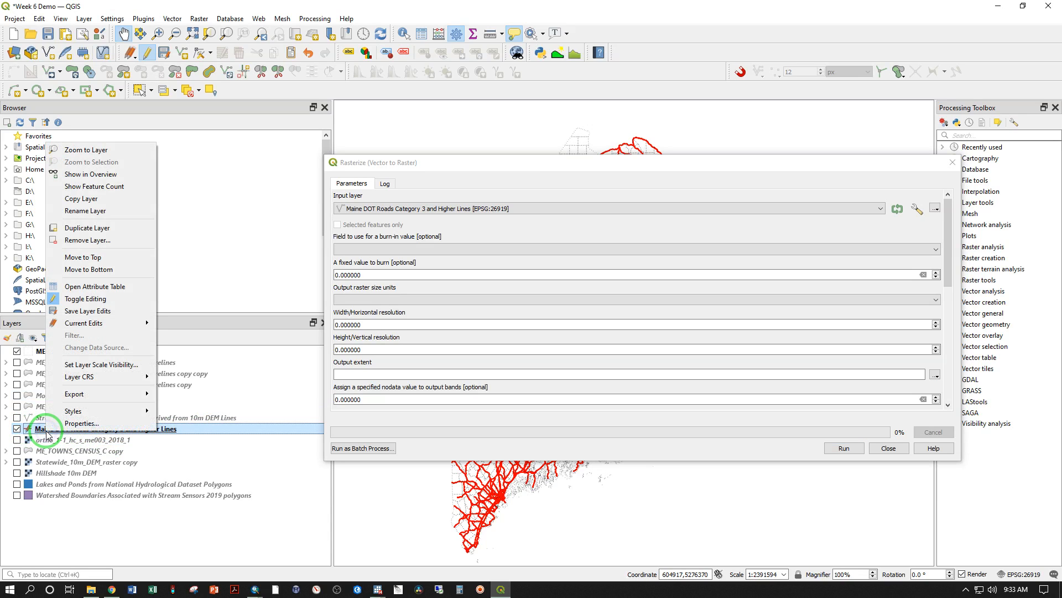
left_click(80, 299)
left_click(549, 306)
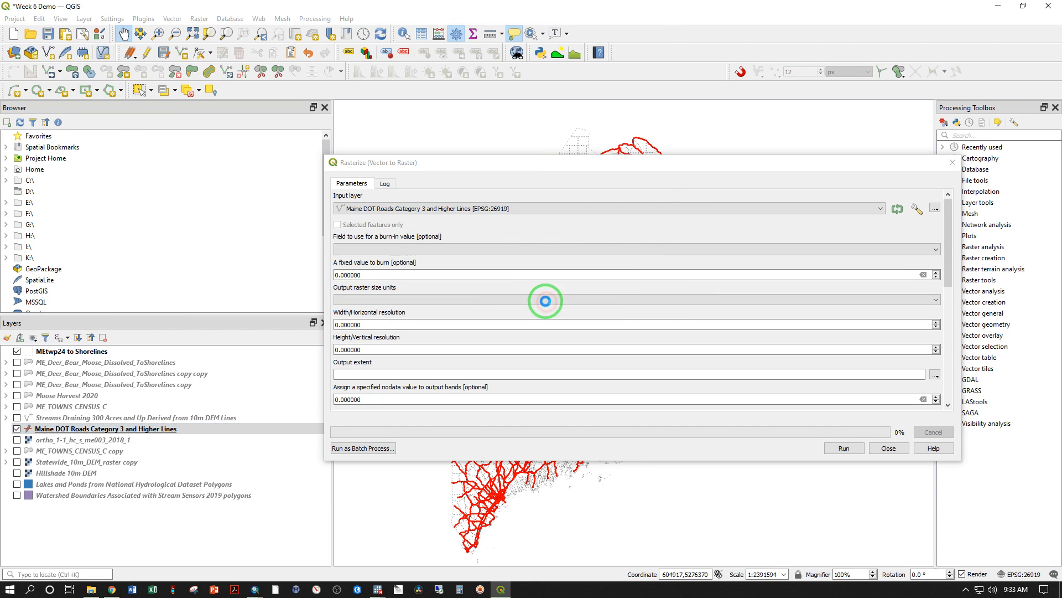
- Use the Raster field for the burn-in value and set the output raster size units to Georeferenced units
left_click(360, 250)
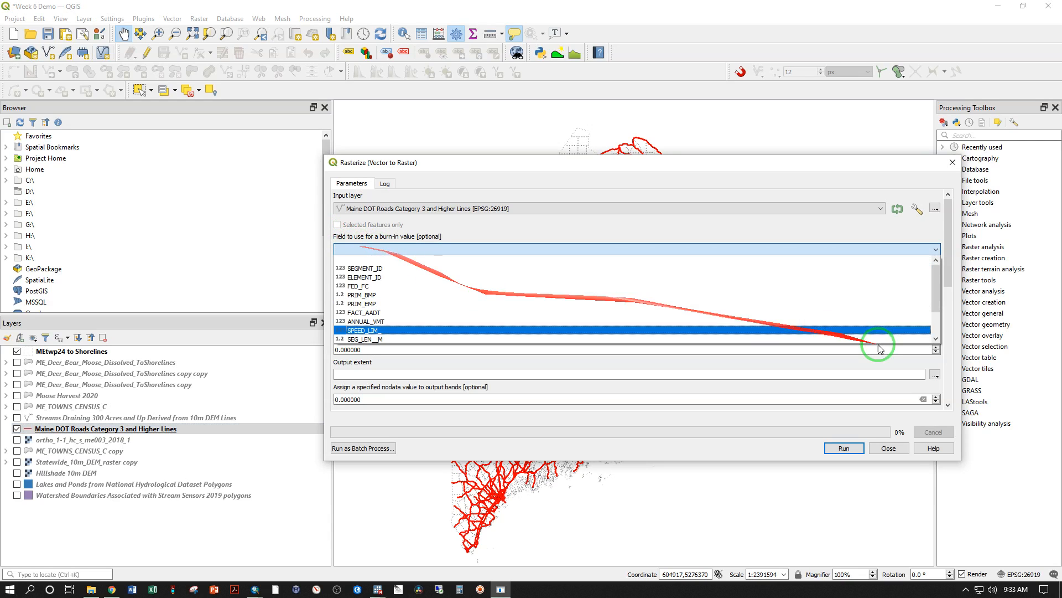
left_click_drag(932, 279, 934, 318)
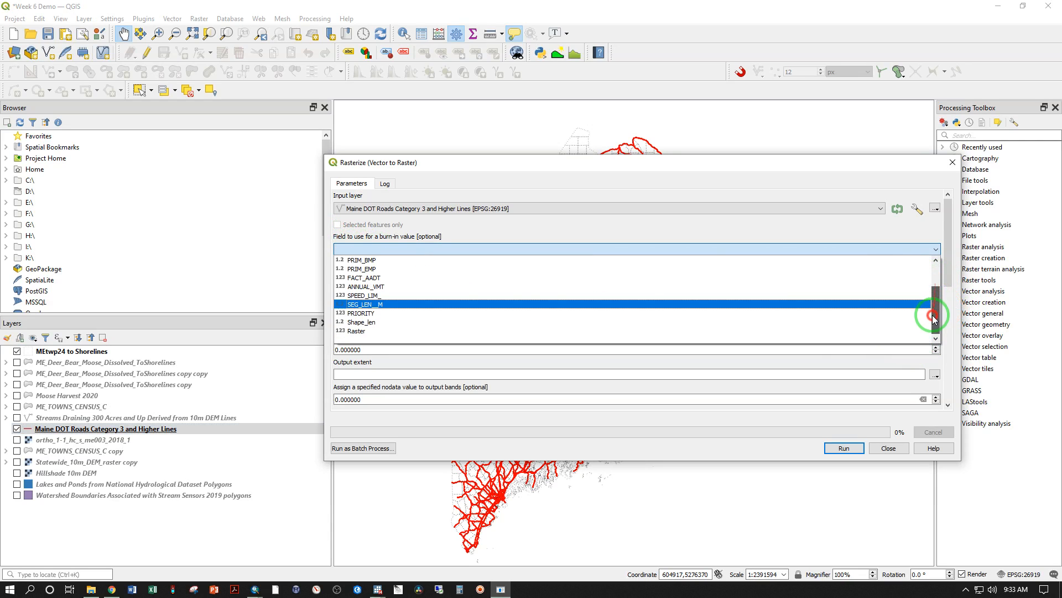
left_click(439, 331)
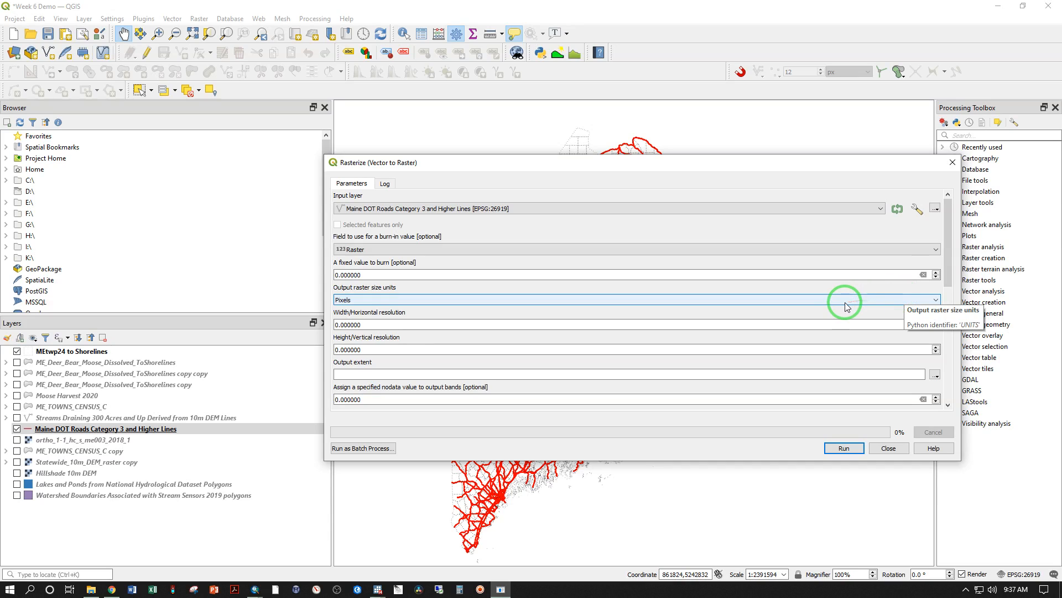
left_click(928, 301)
left_click(597, 315)
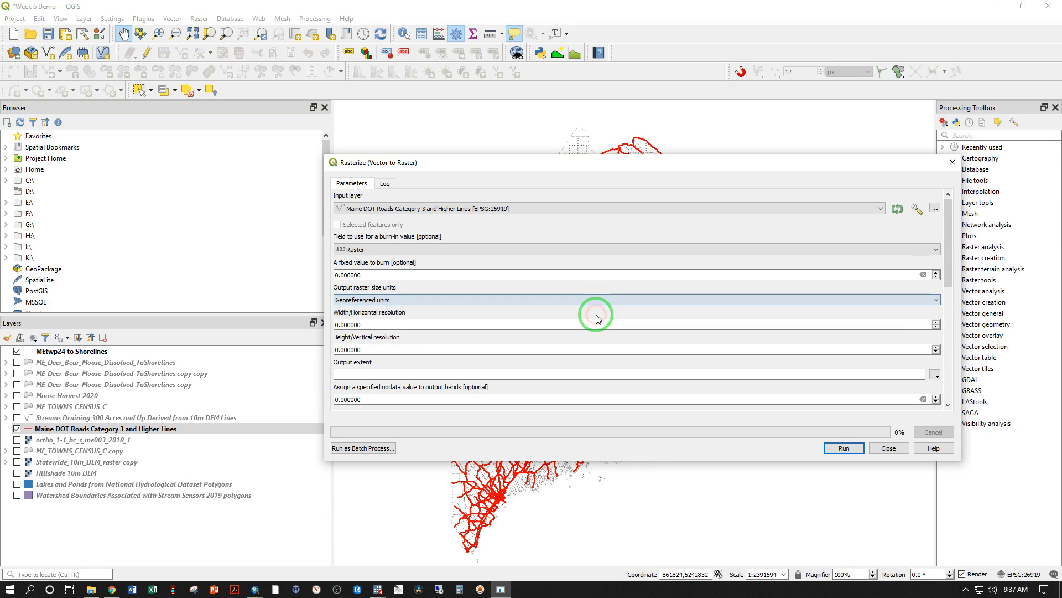
- Set both the horizontal and vertical resolution of the output raster to 10
scroll(388, 242, "down", 3)
left_click_drag(383, 241, 320, 248)
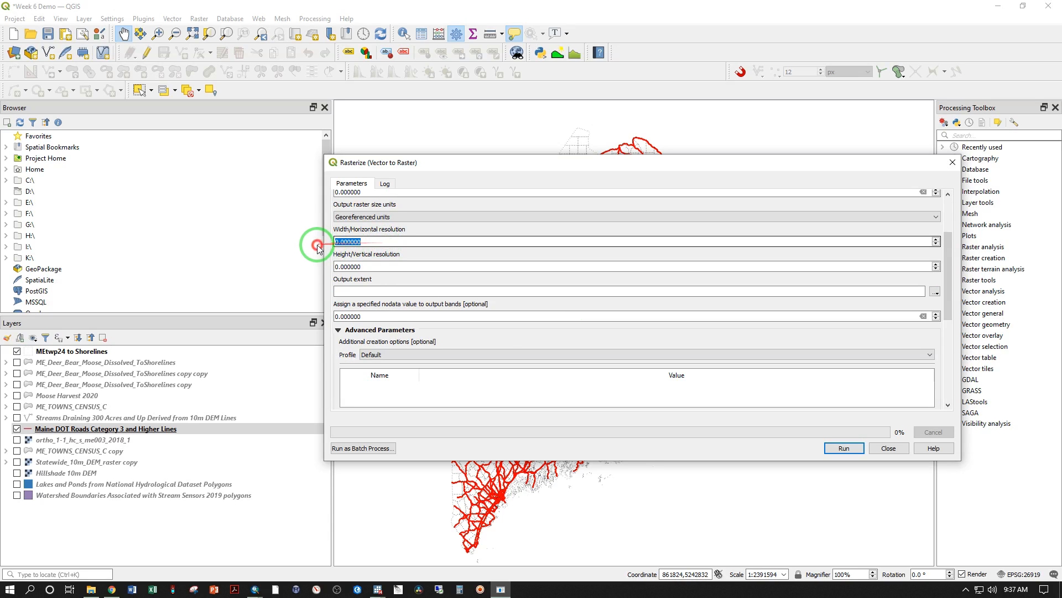
type("10")
key("Tab")
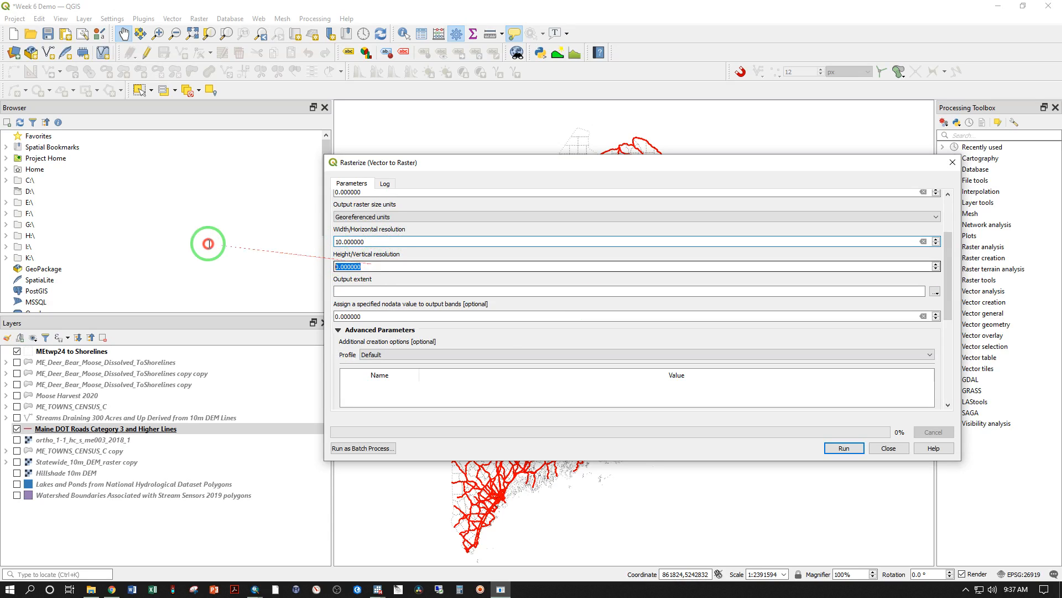
type("10")
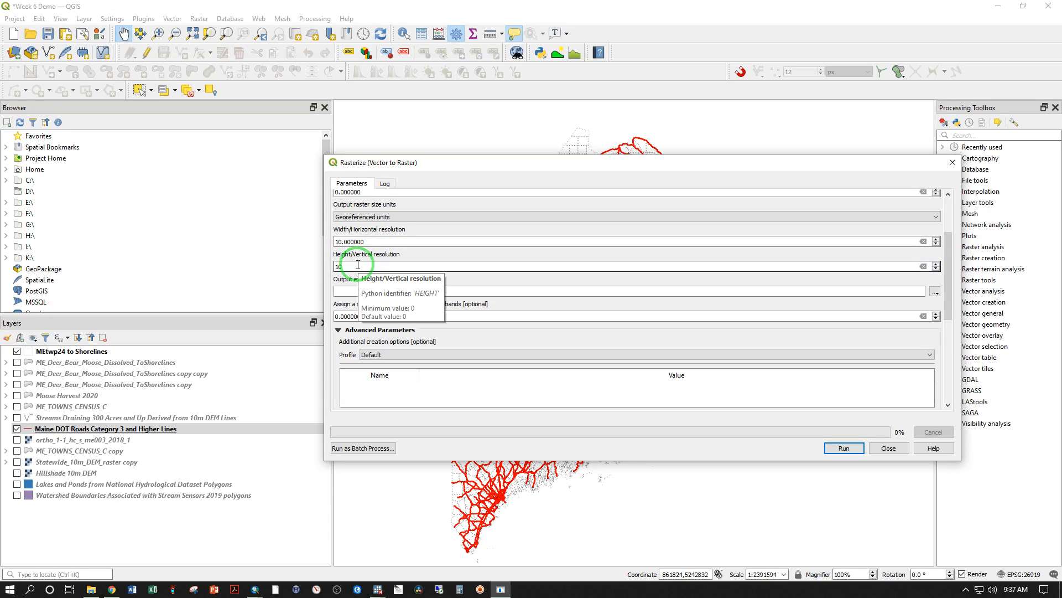
left_click(380, 274)
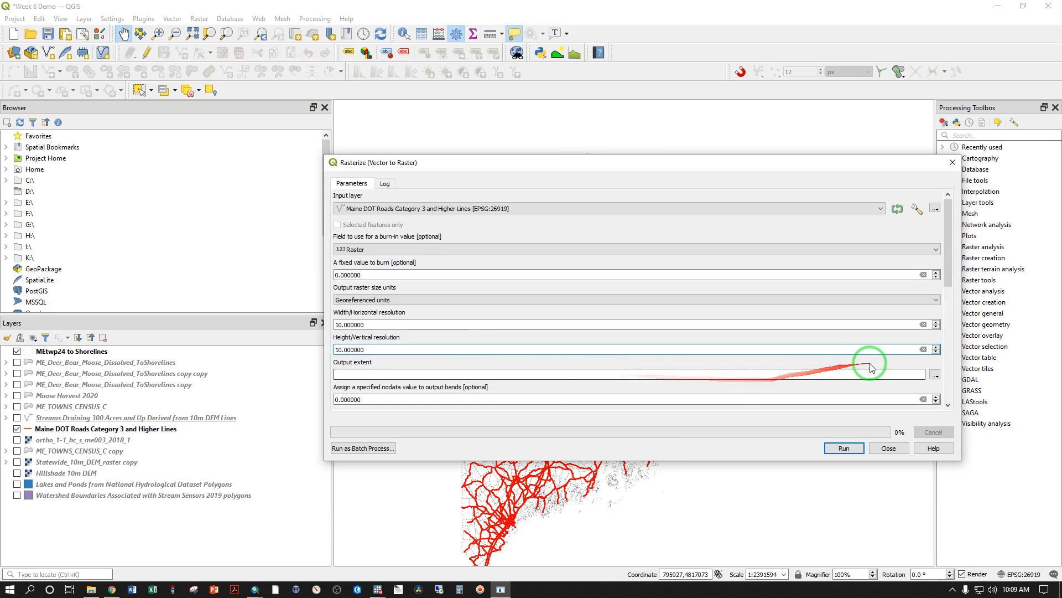
- Calculate the output extent from the Maine DOT Roads Category 3 and Higher Lines layer
left_click(934, 375)
mouse_move(943, 388)
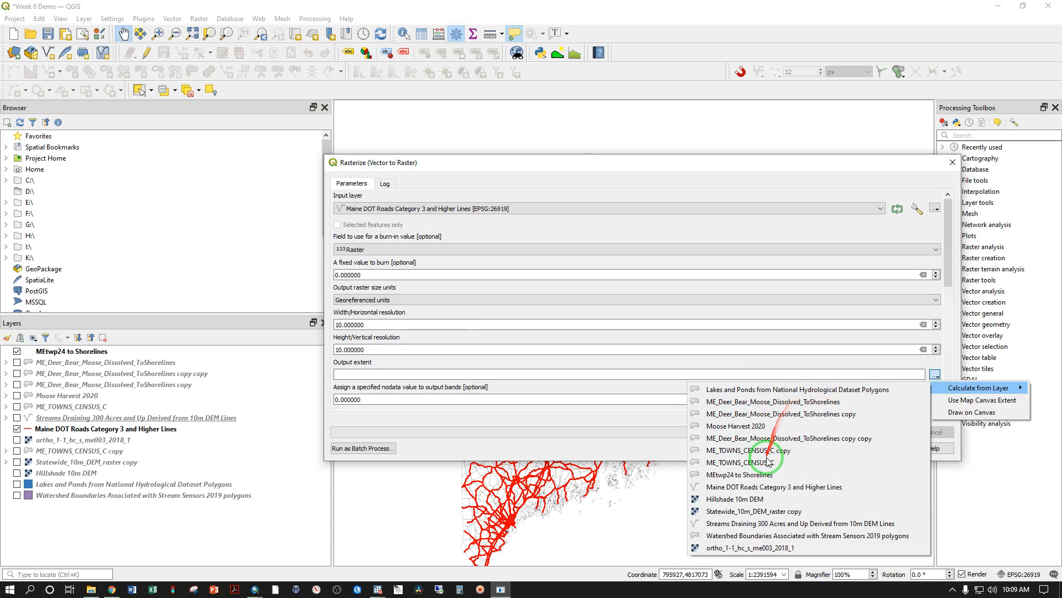
left_click(780, 488)
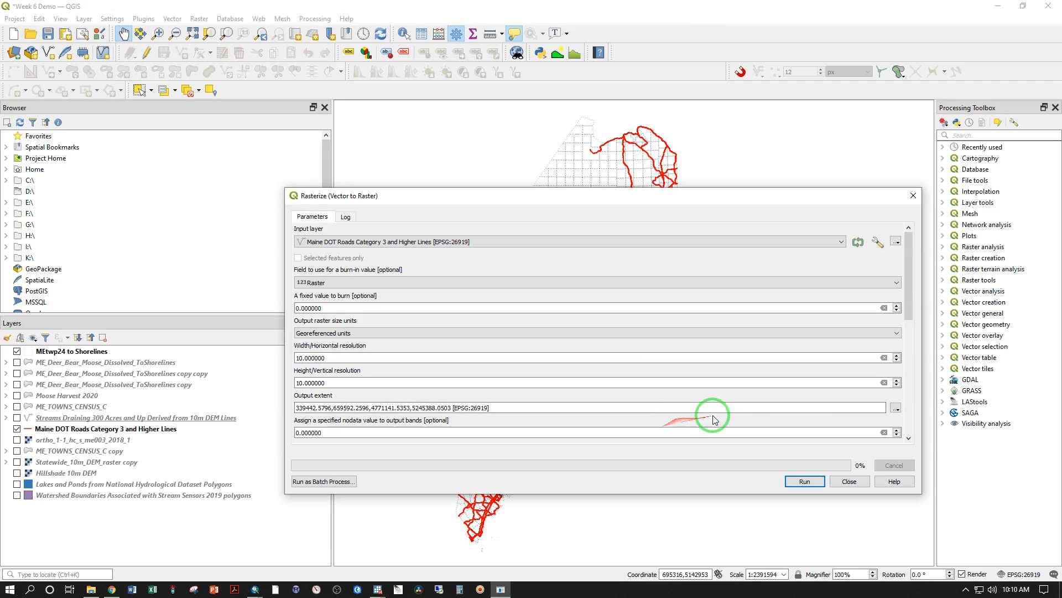
- Set the output extent to the map canvas extent and run the rasterization to a temporary file, closing the tool when done
left_click(895, 408)
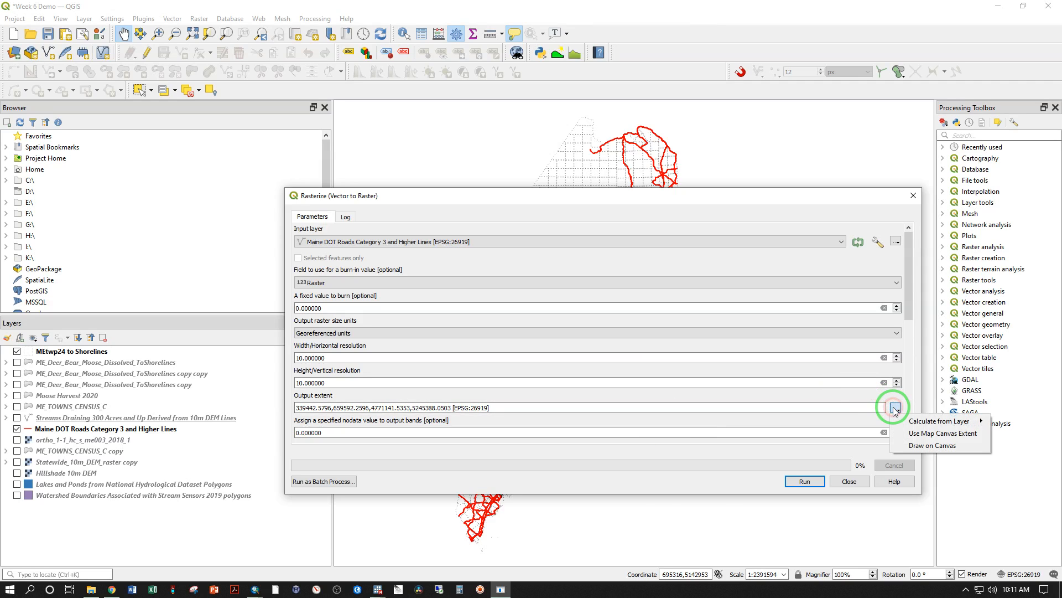
left_click(916, 434)
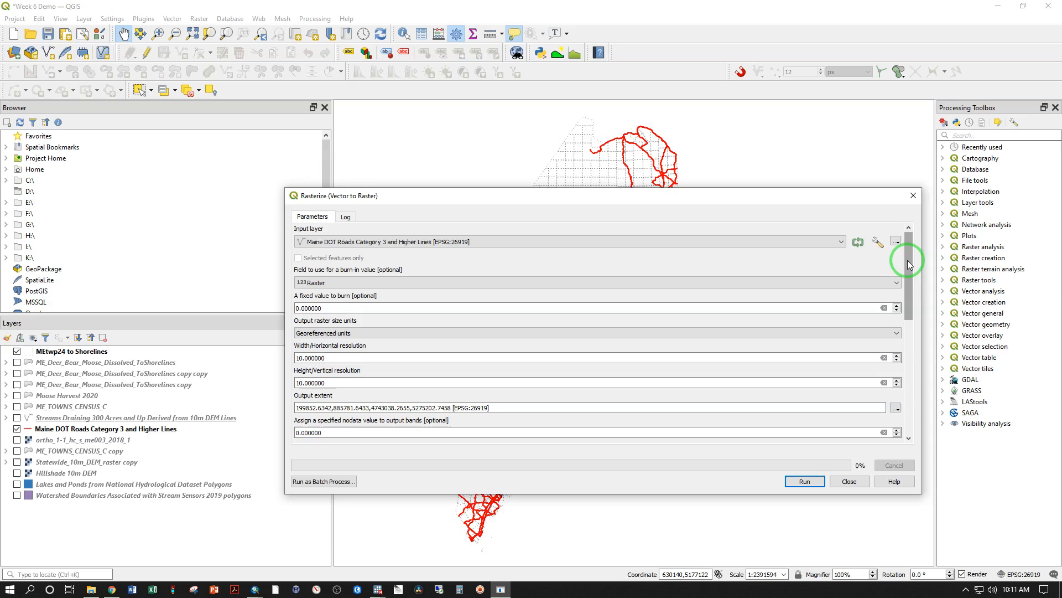
left_click_drag(908, 256, 906, 372)
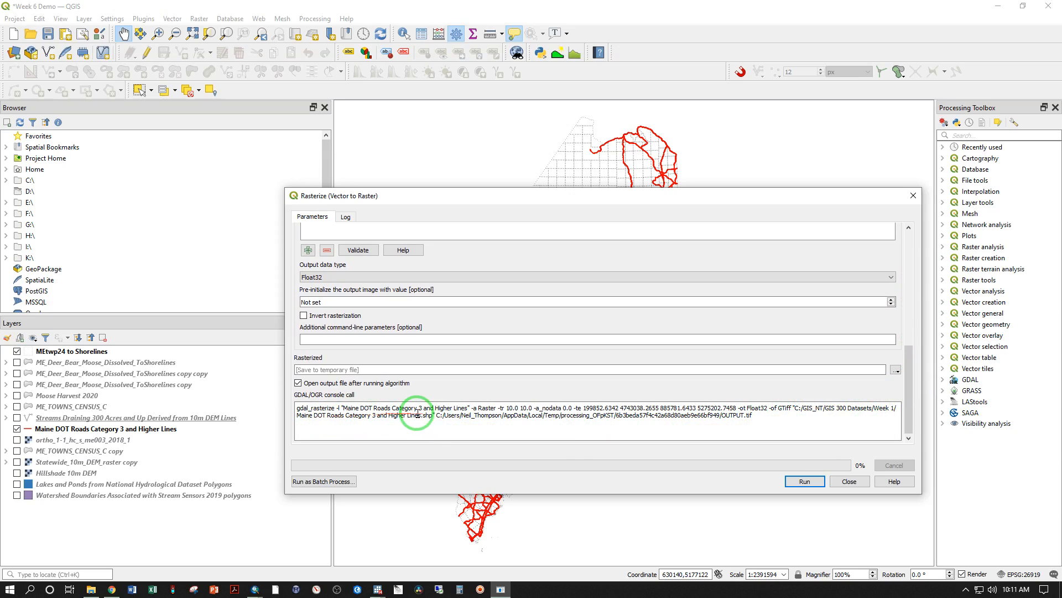
left_click(808, 482)
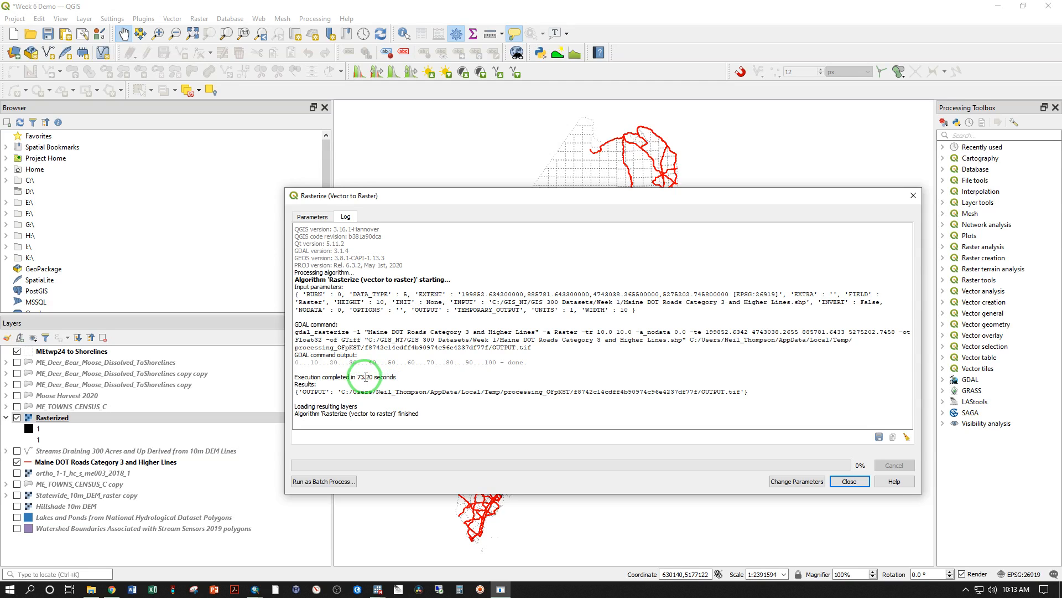
left_click(850, 482)
- Measure the width of one black cell along the rasterized road
scroll(628, 302, "up", 2)
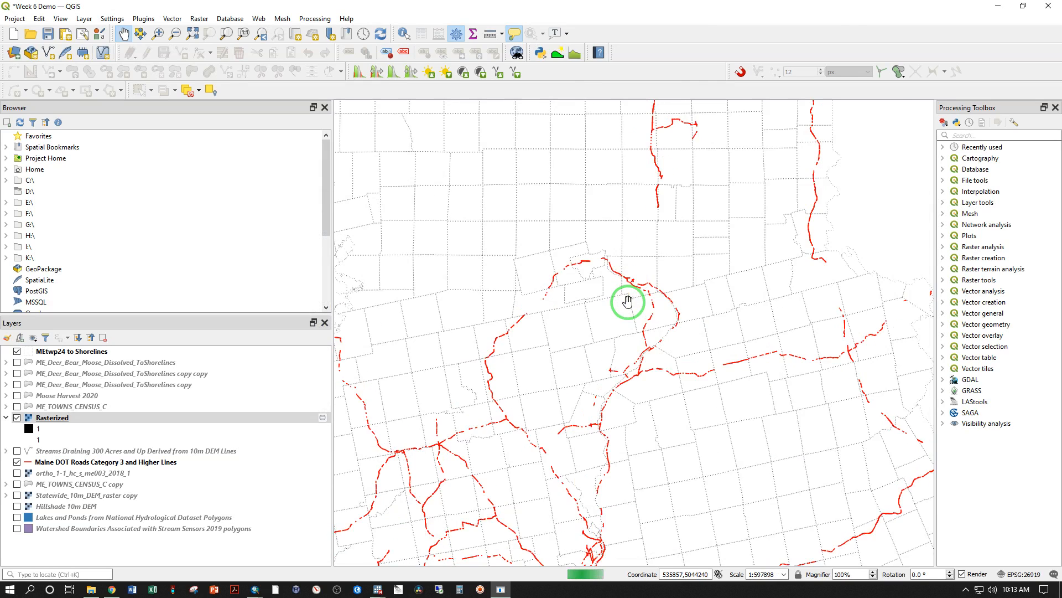
scroll(627, 302, "up", 4)
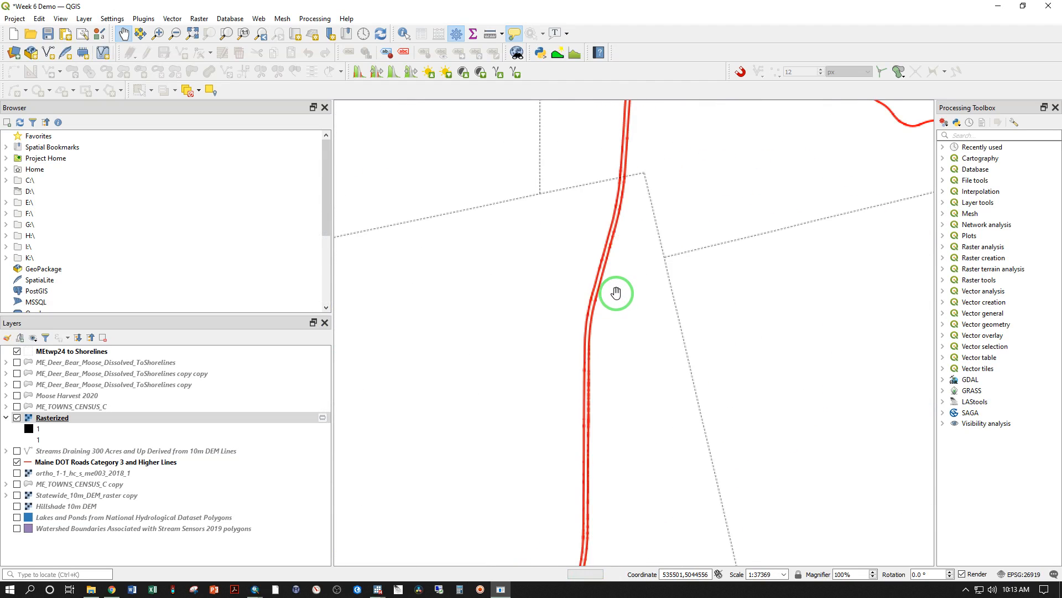
scroll(616, 293, "up", 3)
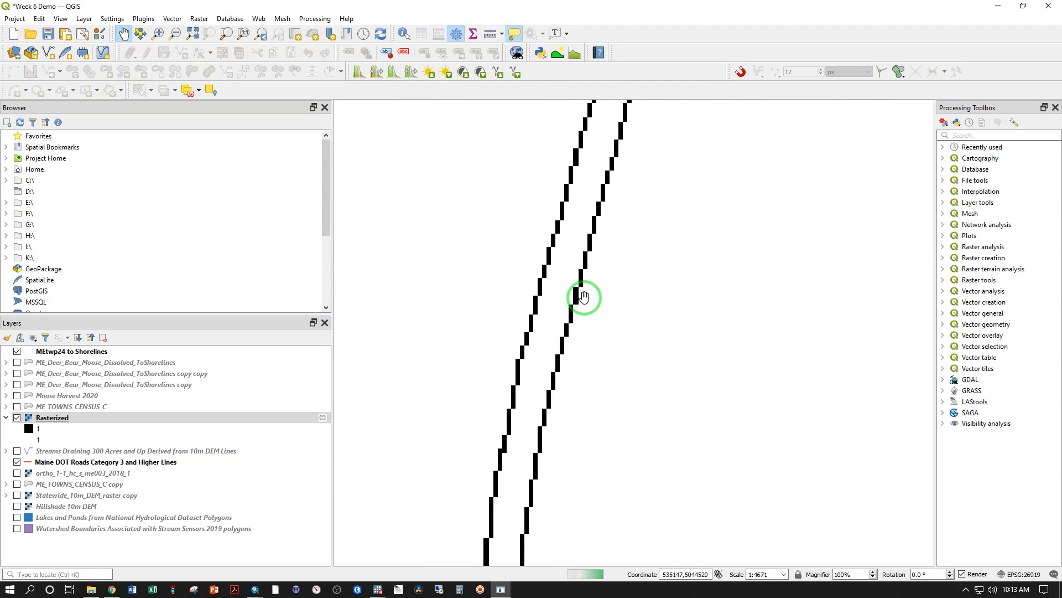
scroll(584, 297, "up", 2)
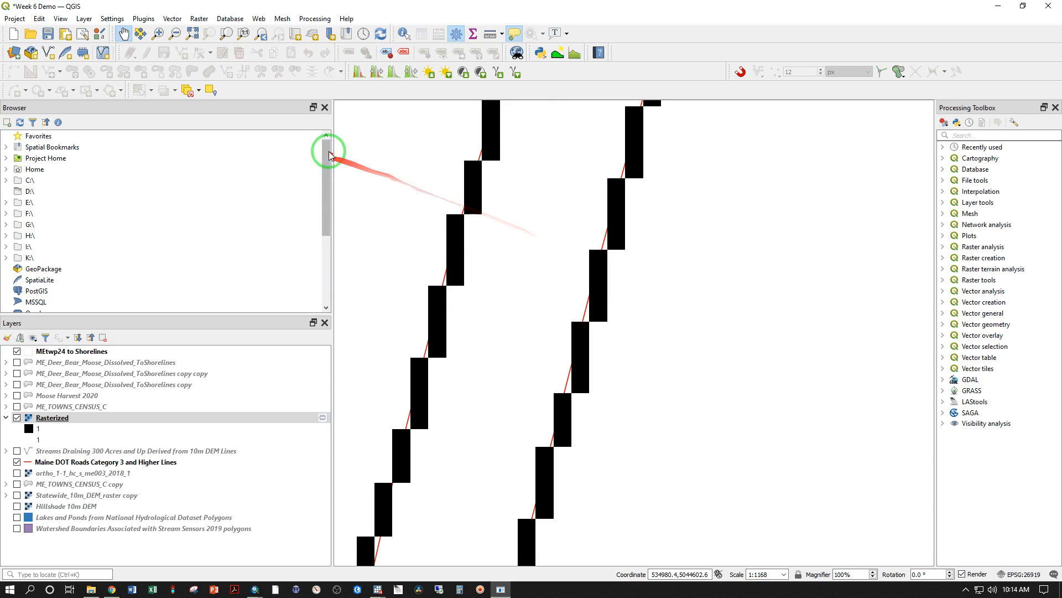
left_click(488, 34)
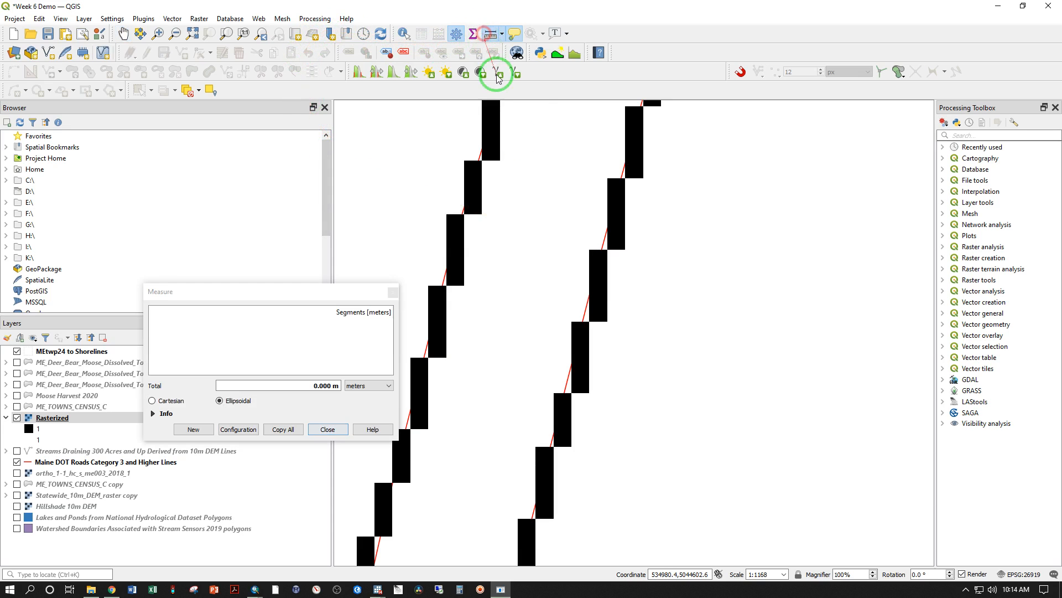
left_click(590, 293)
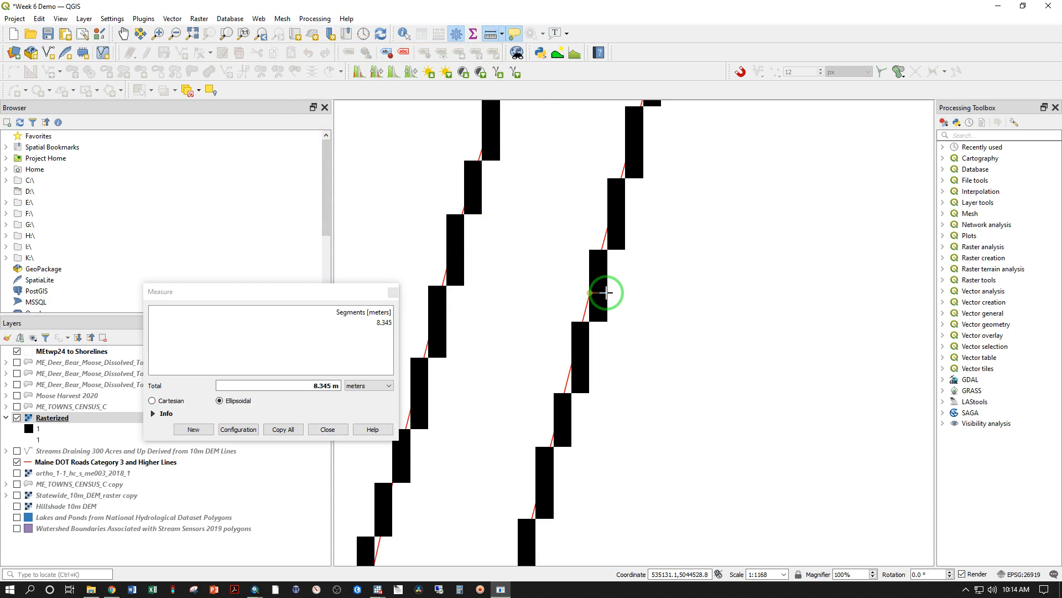
right_click(608, 292)
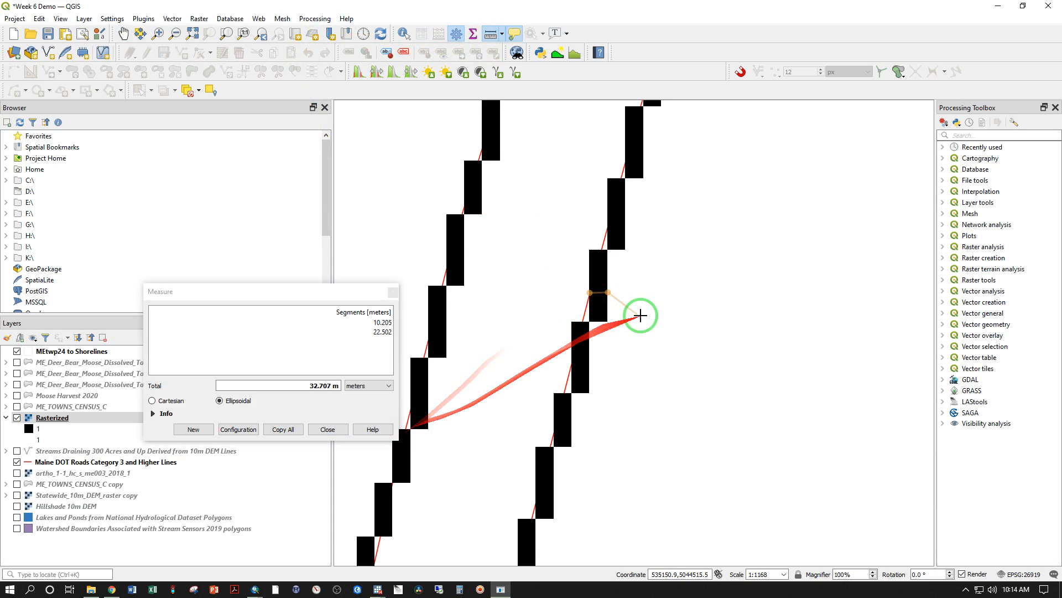
- Close the cell-width measurement and return to a wider view of the rasterized roads
left_click(337, 429)
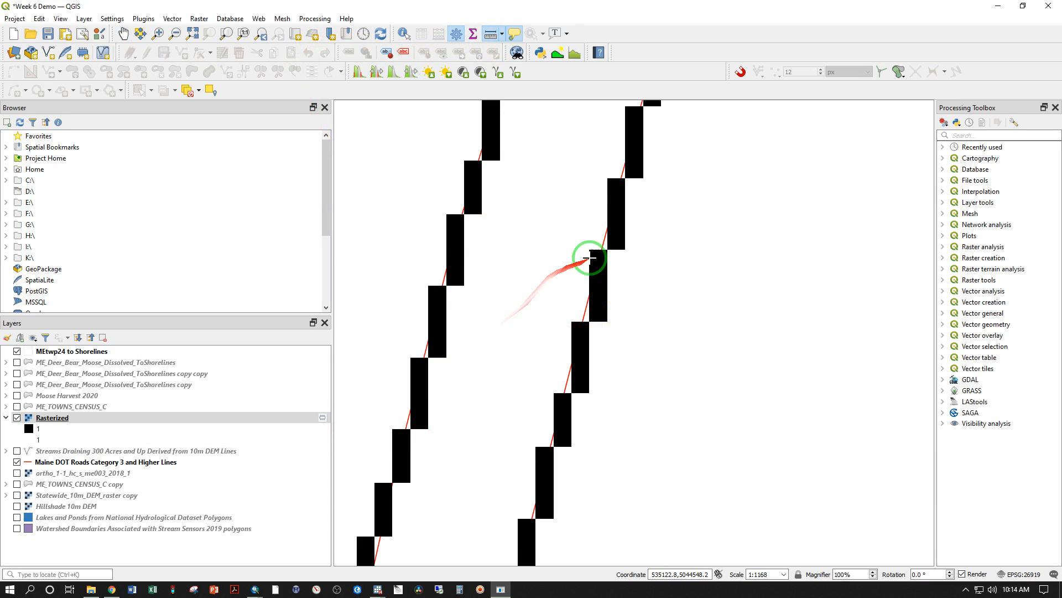
left_click(39, 431)
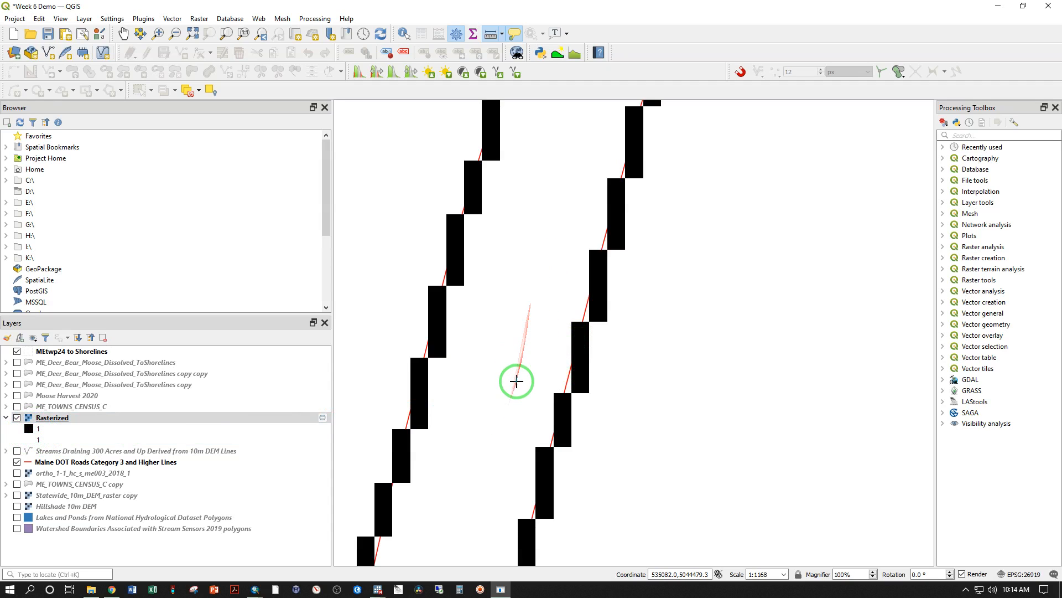
scroll(516, 381, "down", 4)
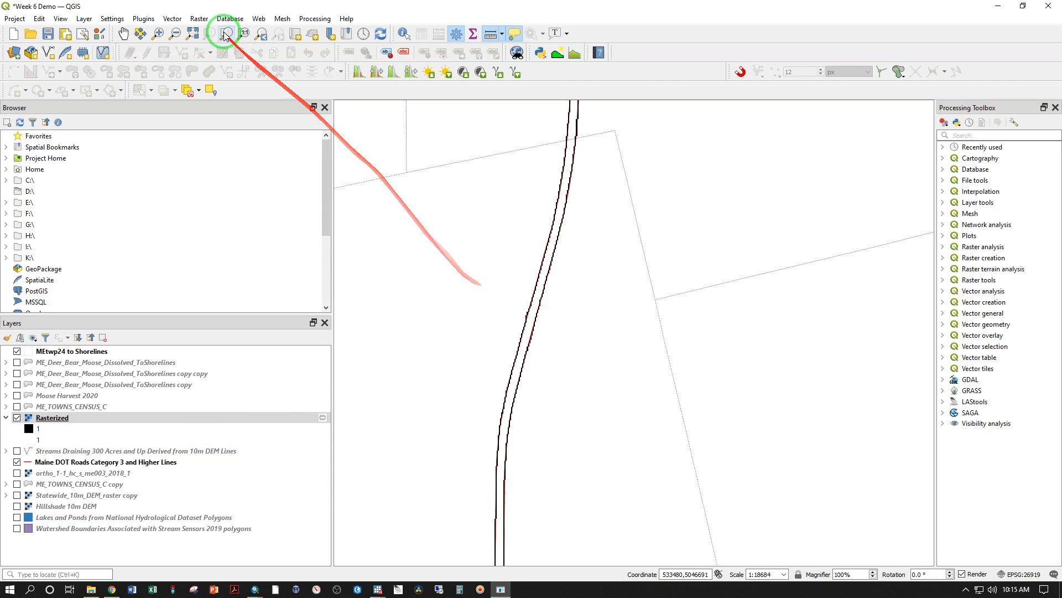
- Run Proximity (Raster Distance) on the Rasterized layer with georeferenced coordinates as distance units and a temporary output, closing the tool when done
left_click(201, 19)
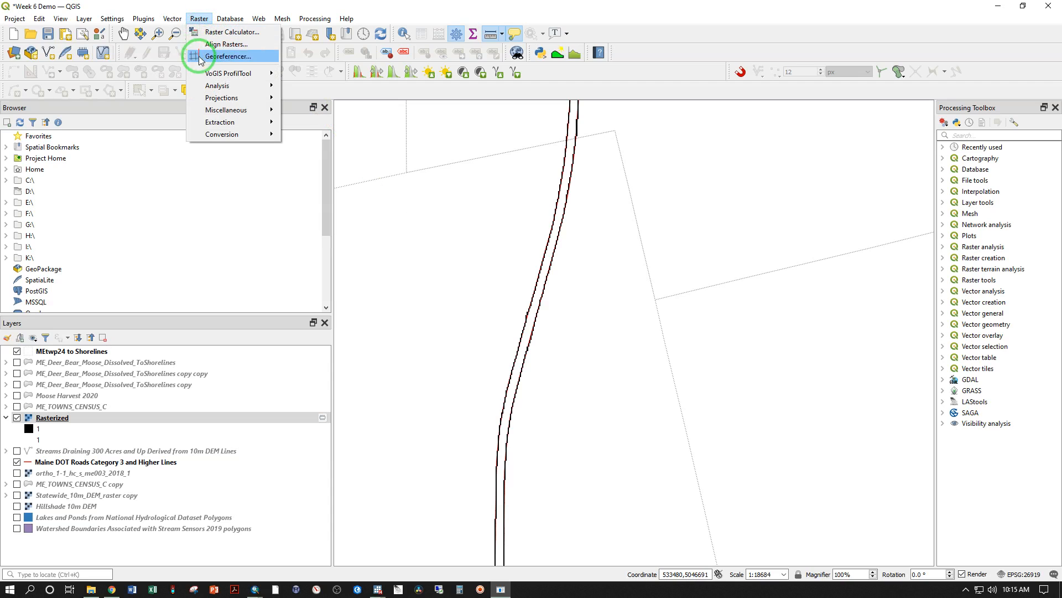
mouse_move(208, 89)
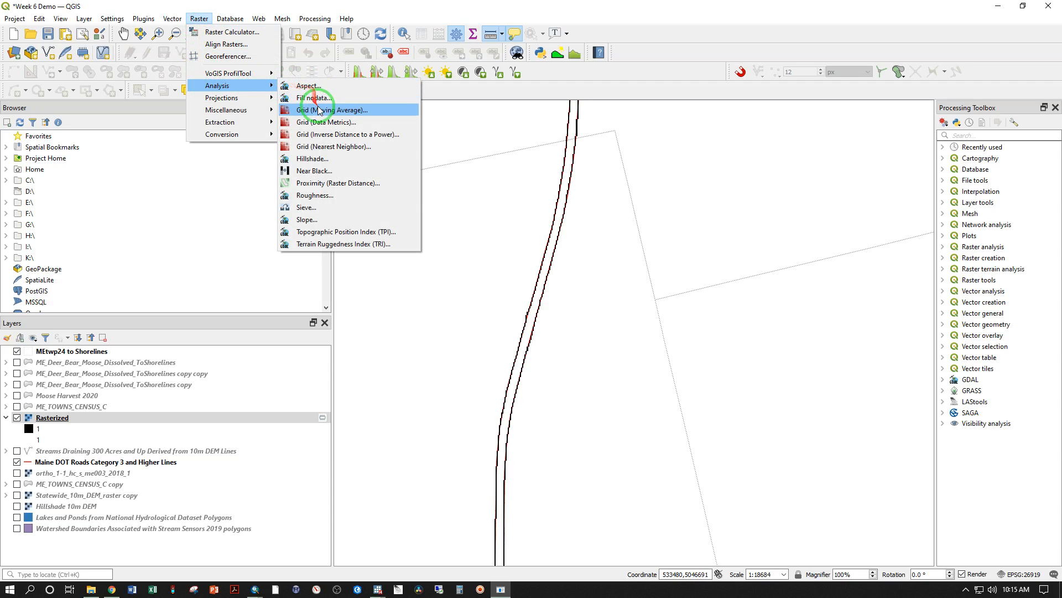
left_click(324, 184)
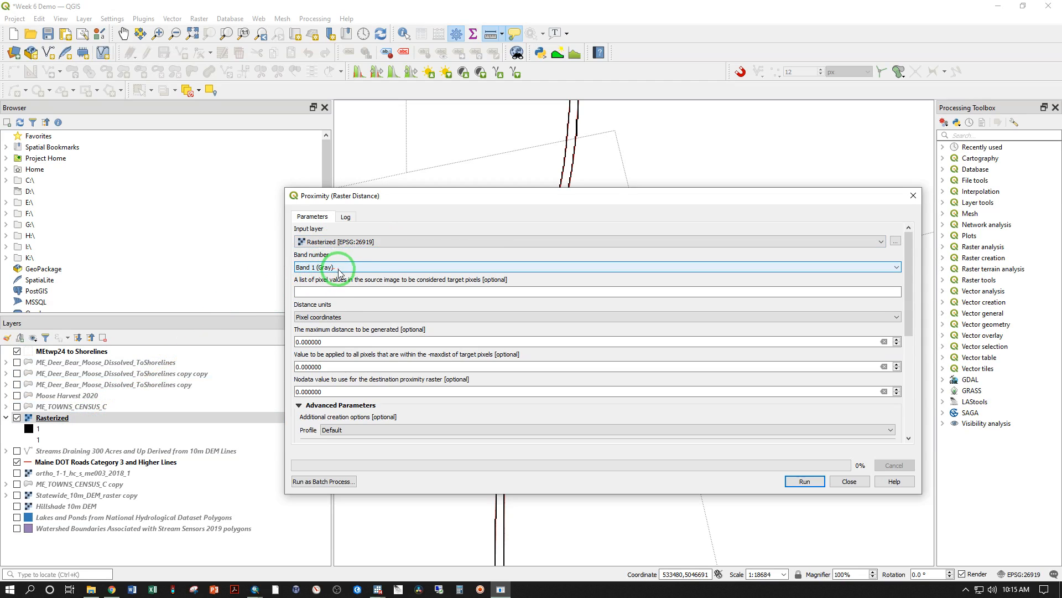
left_click(610, 315)
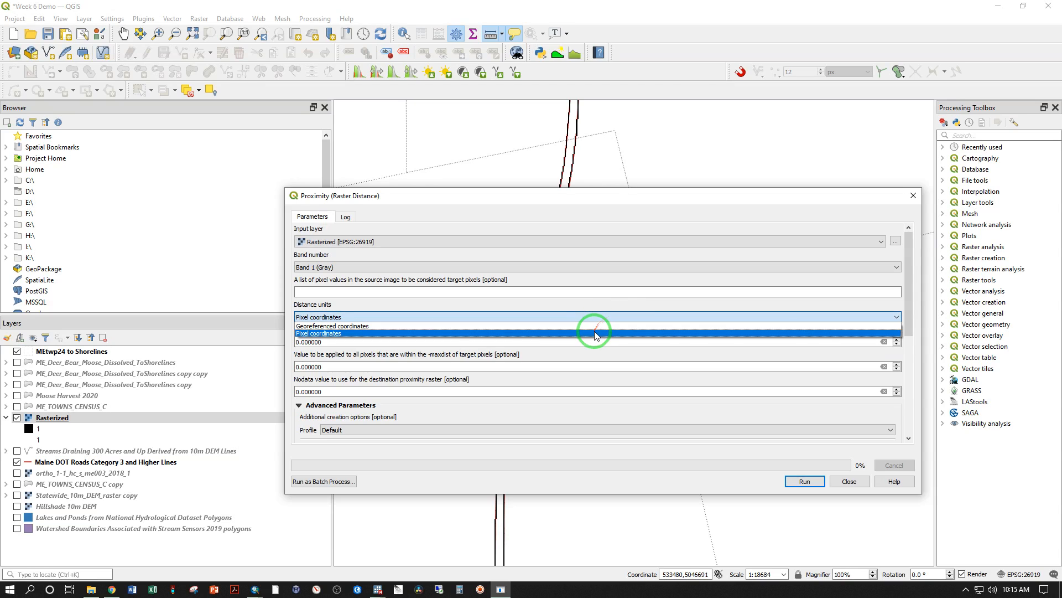
left_click(594, 326)
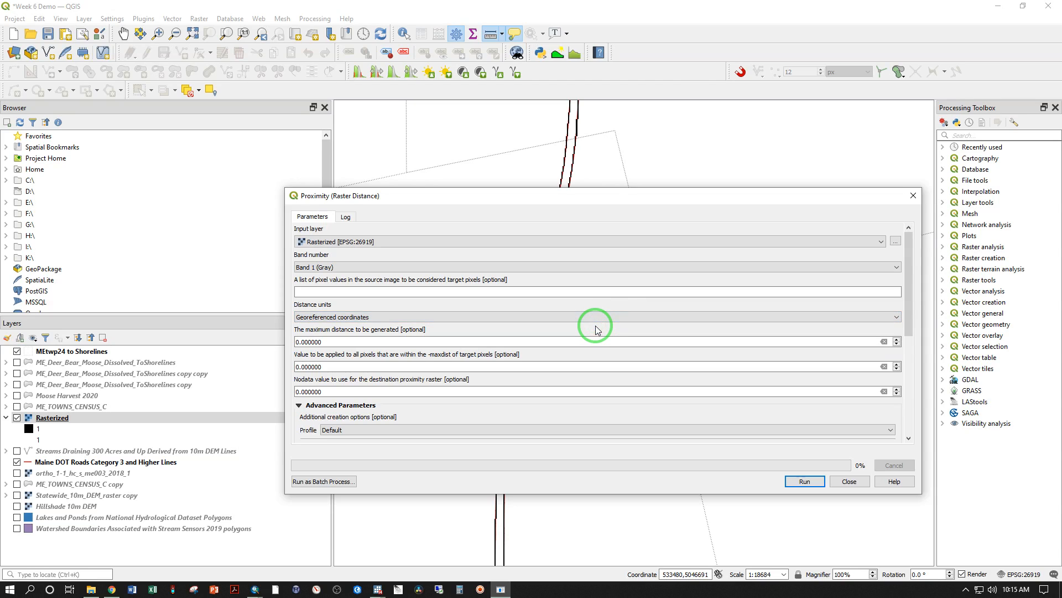
left_click_drag(909, 287, 925, 391)
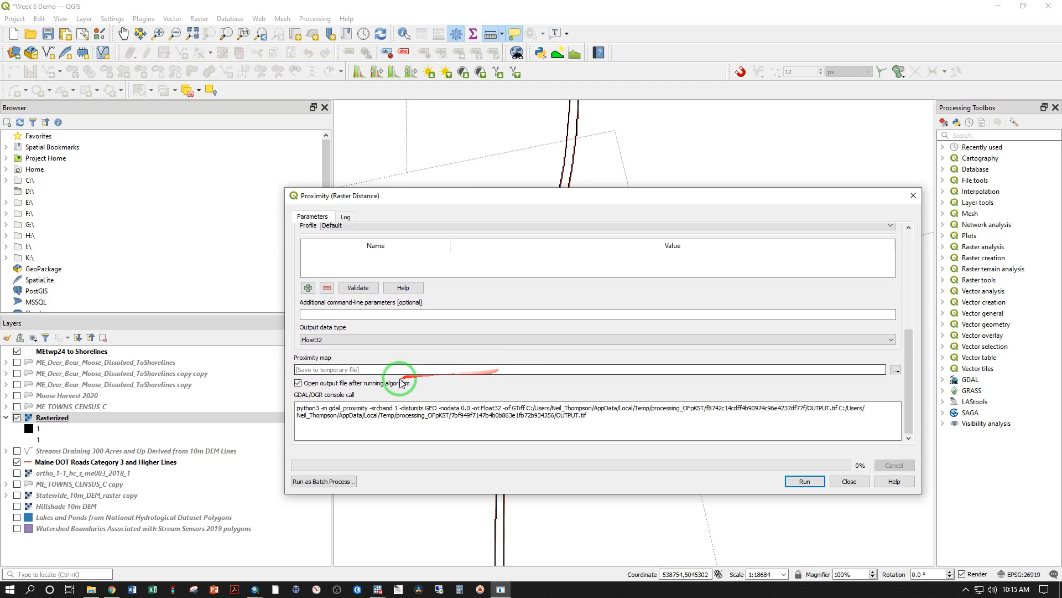
left_click(802, 480)
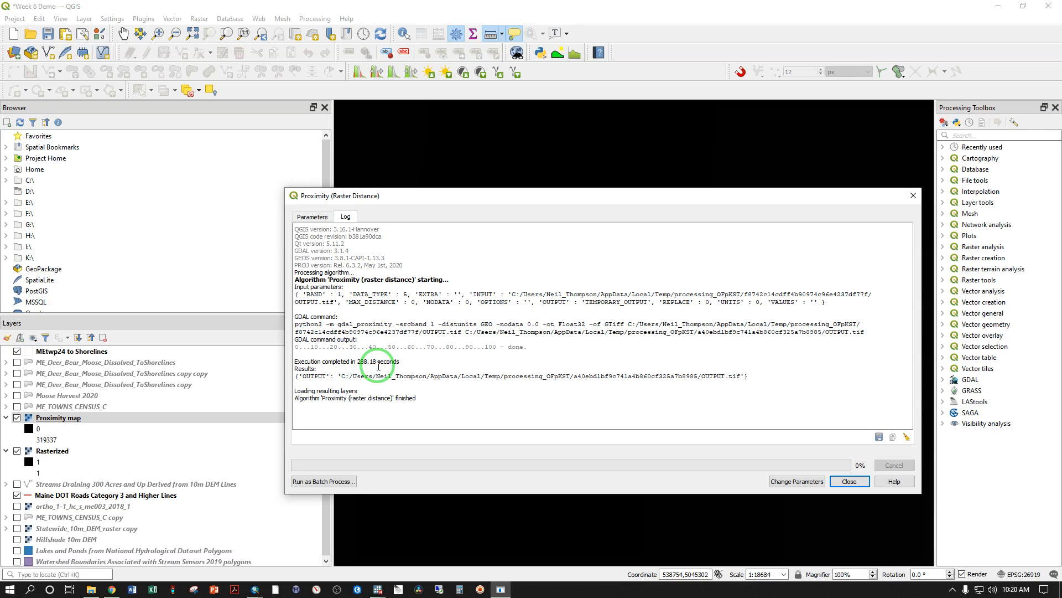
left_click(849, 481)
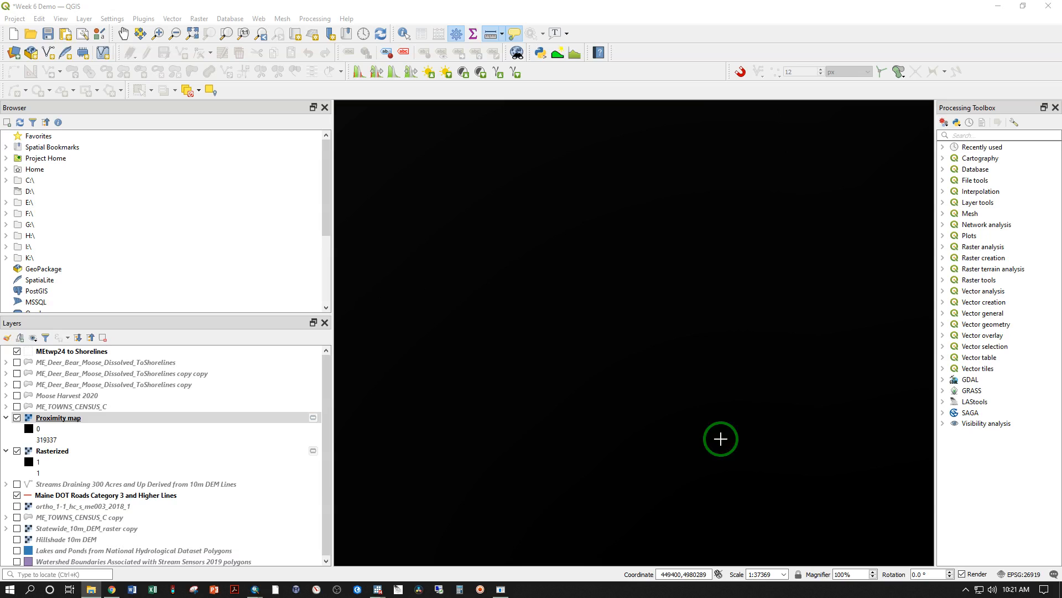
- Apply a mean +/- 2.00 standard deviation stretch to the Proximity map's symbology, viewing the layer at its full extent
right_click(153, 423)
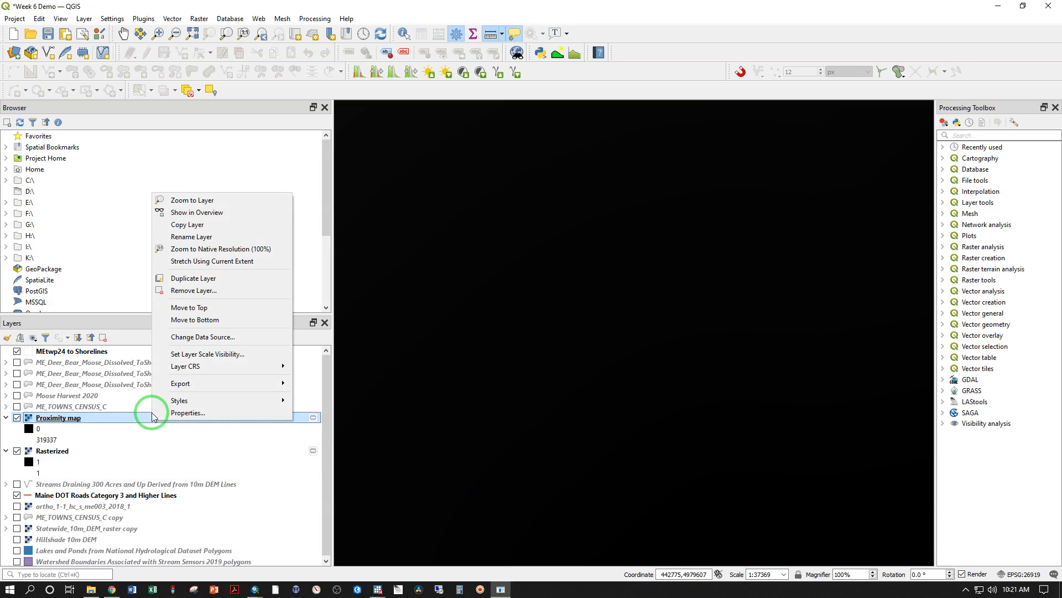
left_click(171, 199)
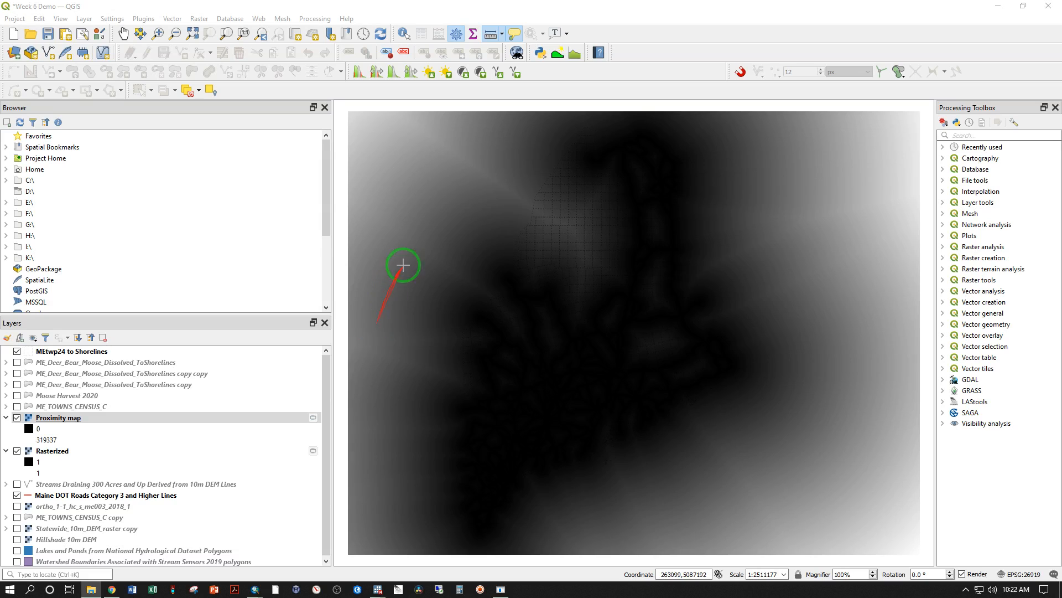
left_click(50, 422)
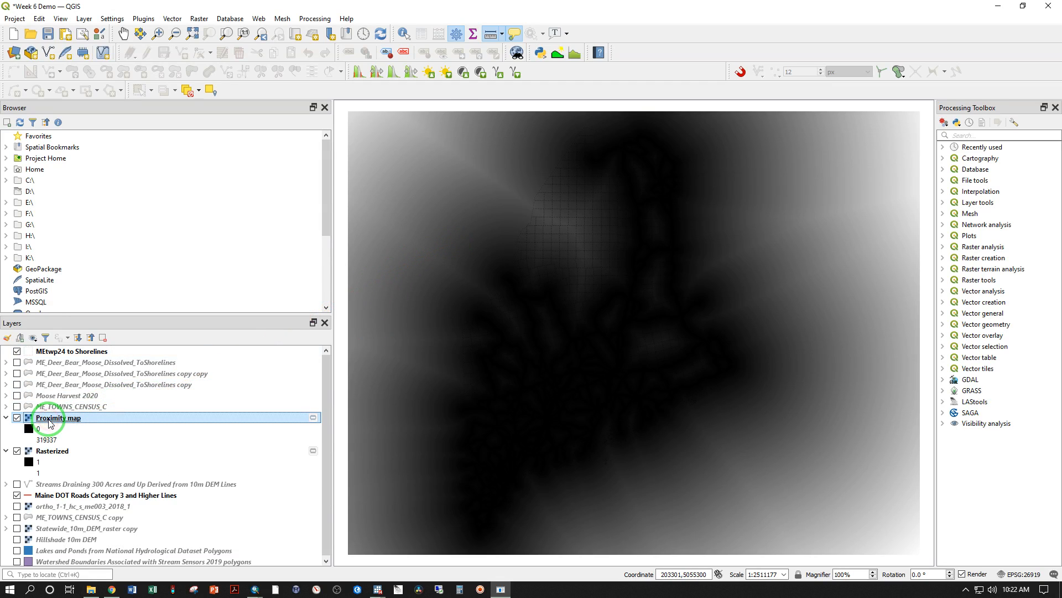
double_click(50, 422)
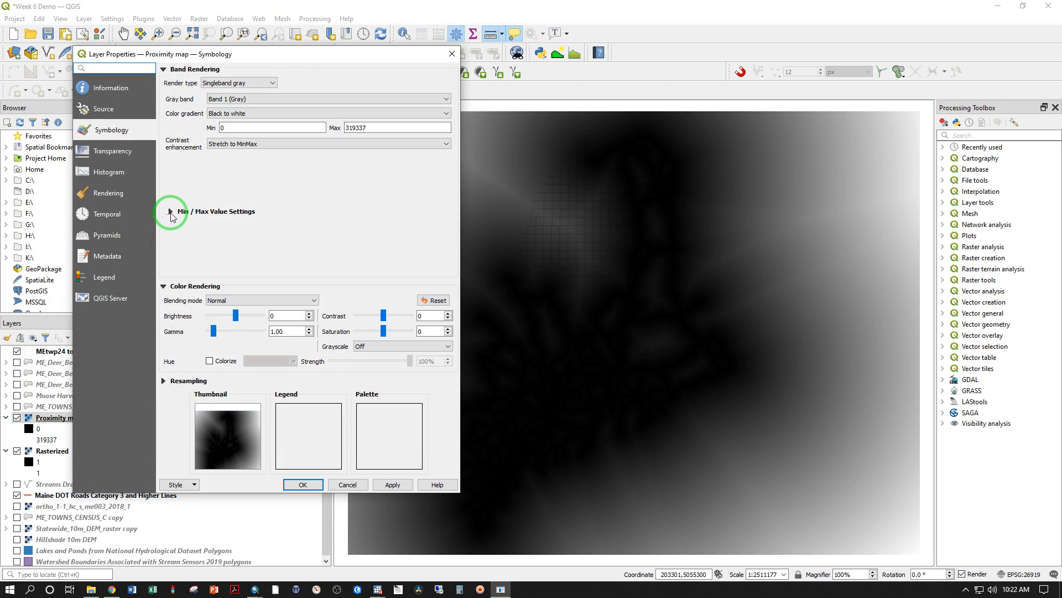
left_click(171, 211)
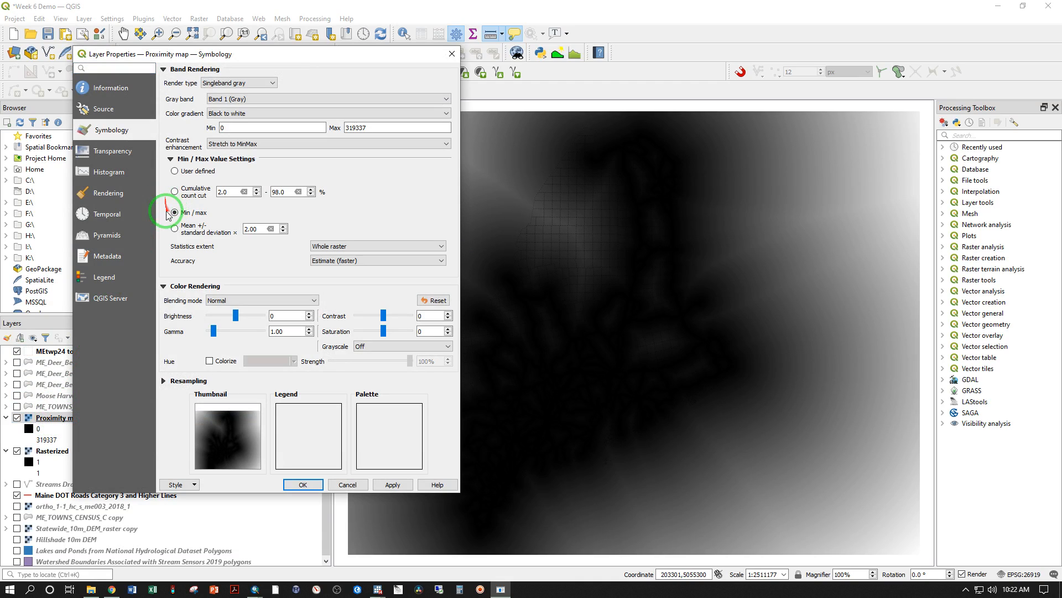
left_click(175, 229)
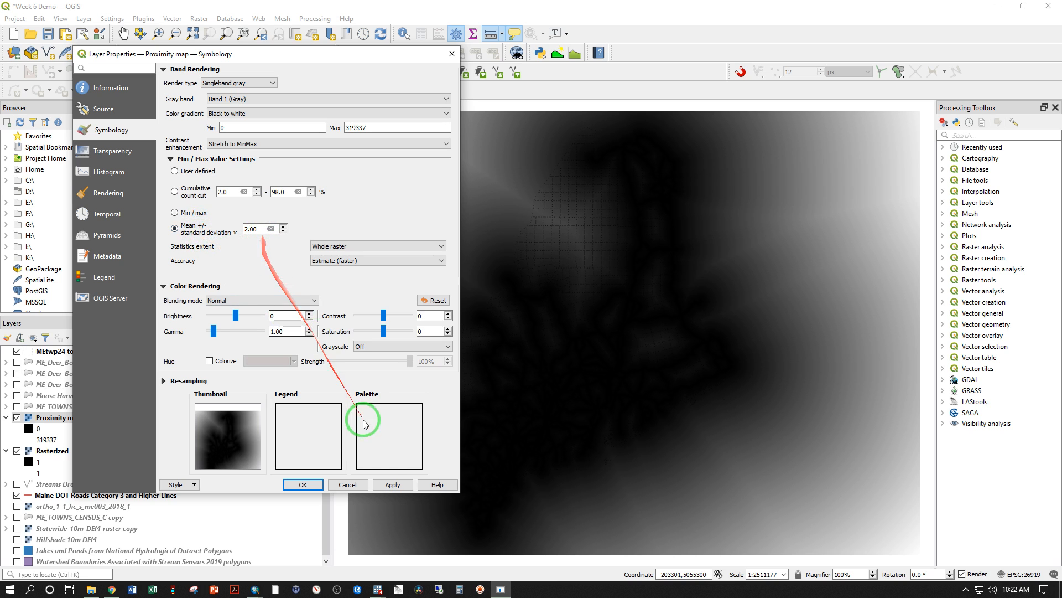
left_click(391, 484)
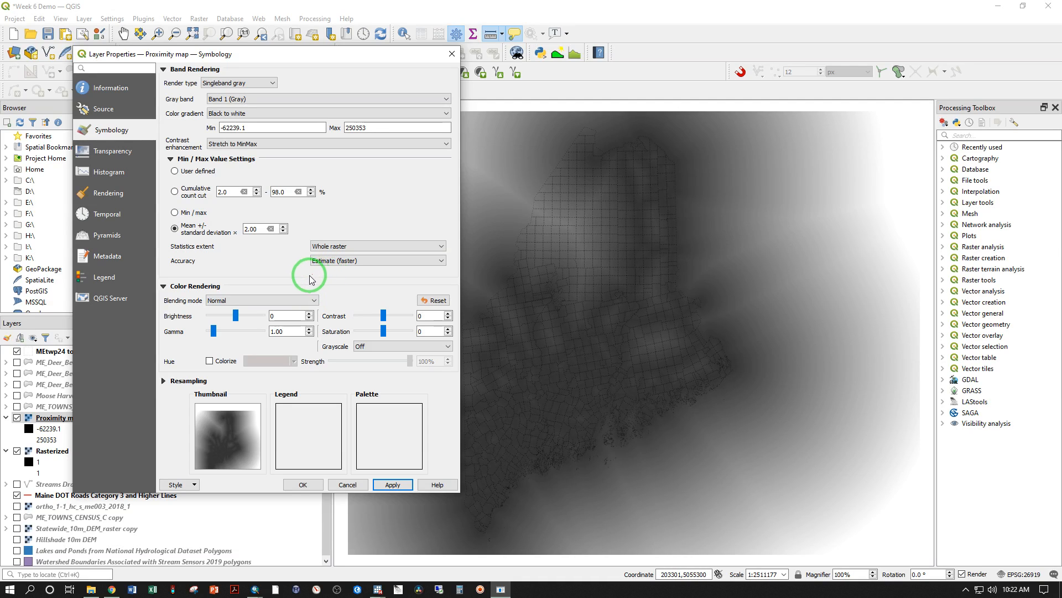
- Set the statistics extent of the Proximity map's stretch to Updated canvas and accept the layer properties
left_click(338, 245)
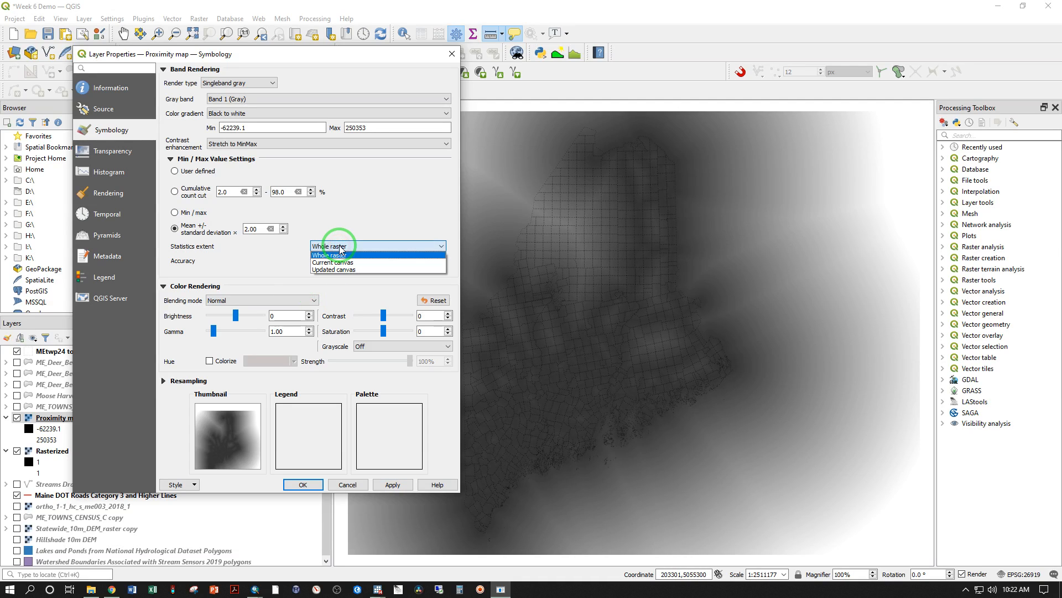
left_click(339, 270)
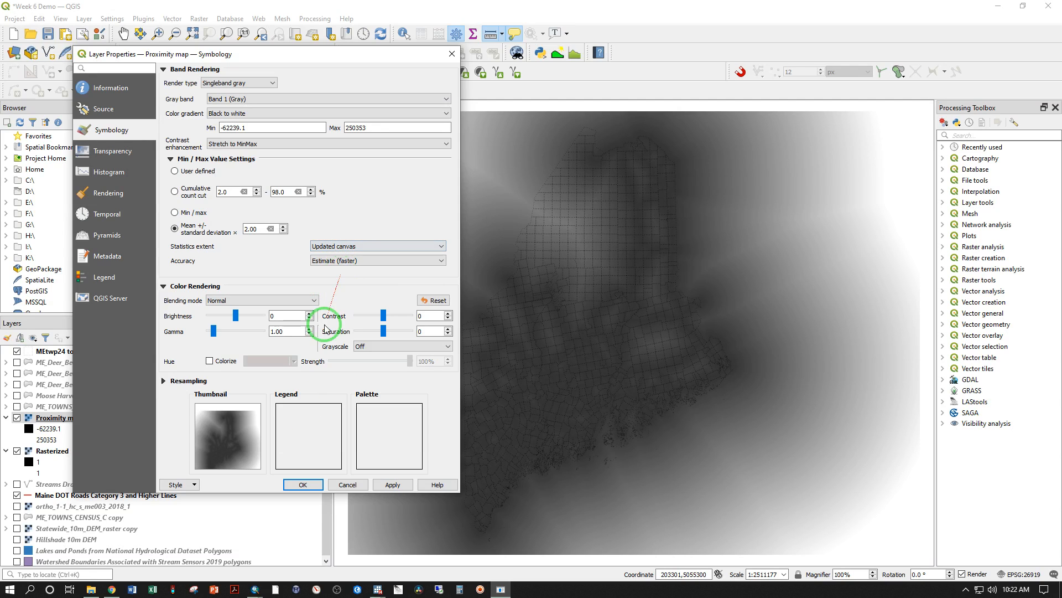
left_click(302, 484)
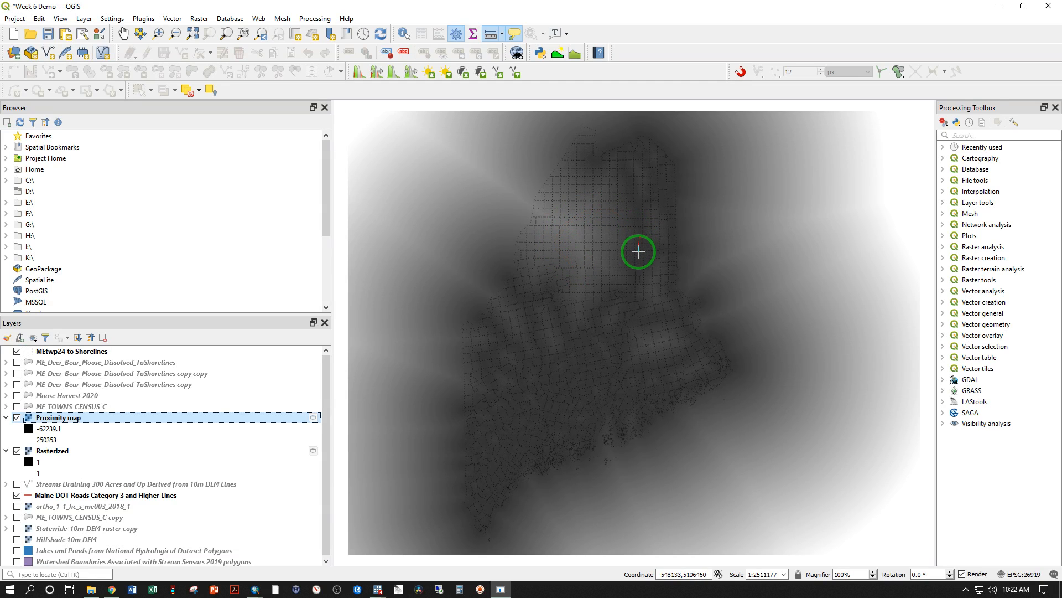
- Move the Maine DOT Roads Category 3 and Higher Lines layer directly above the Proximity map in the layer order
scroll(638, 251, "up", 2)
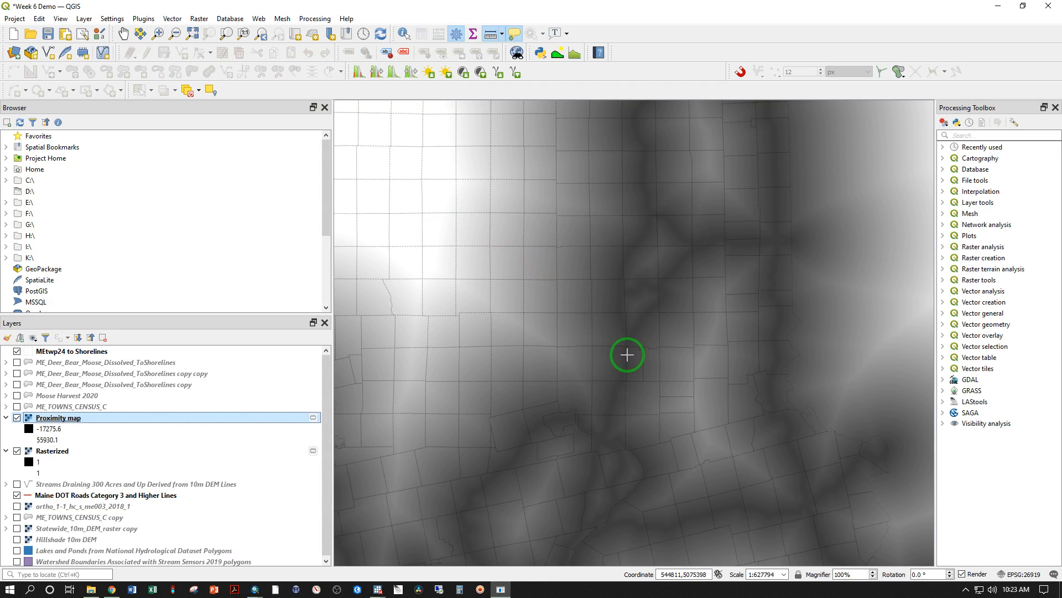
left_click(76, 499)
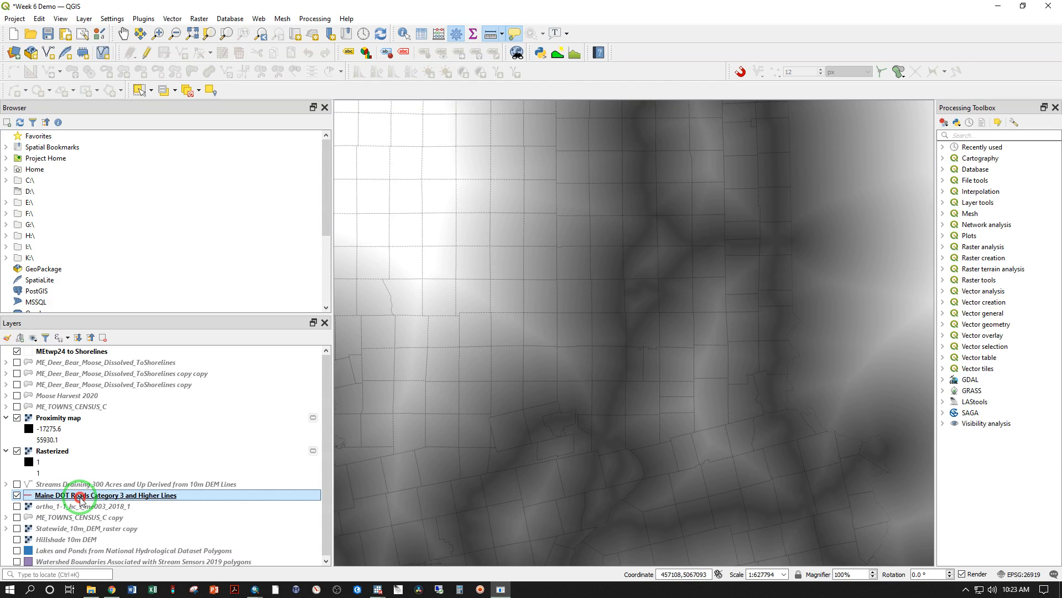
left_click_drag(81, 500, 88, 419)
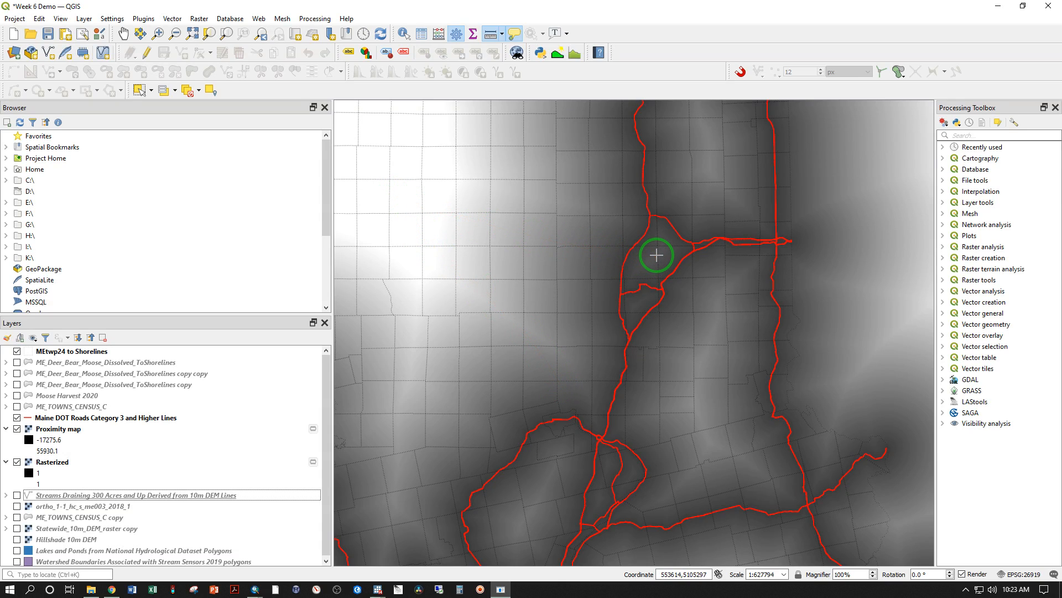
- Identify the Proximity map's values at a cell on the road and at neighbouring cells farther away from it
scroll(656, 256, "up", 2)
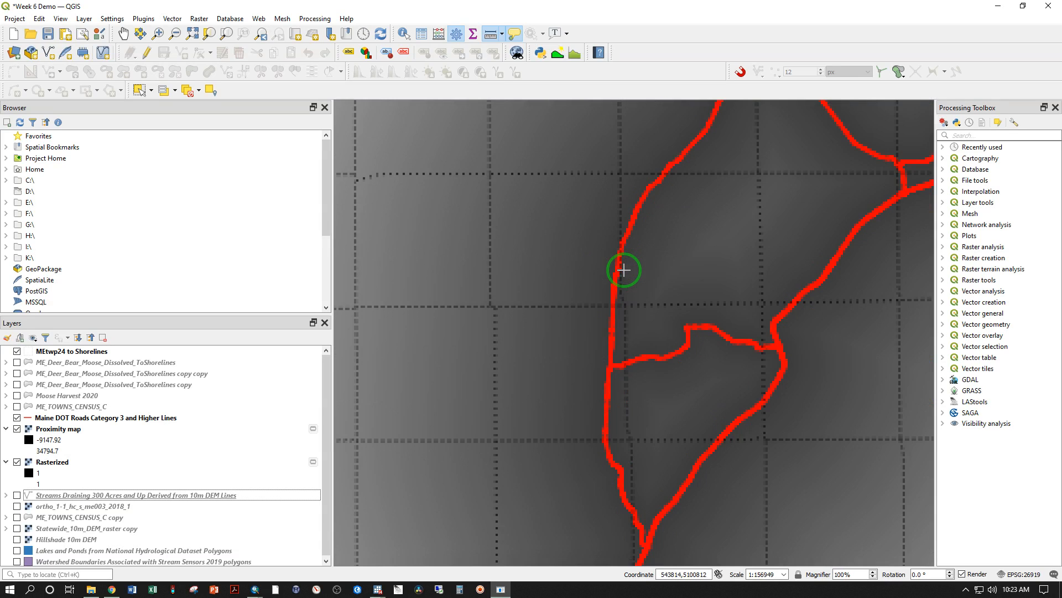
scroll(624, 269, "up", 1)
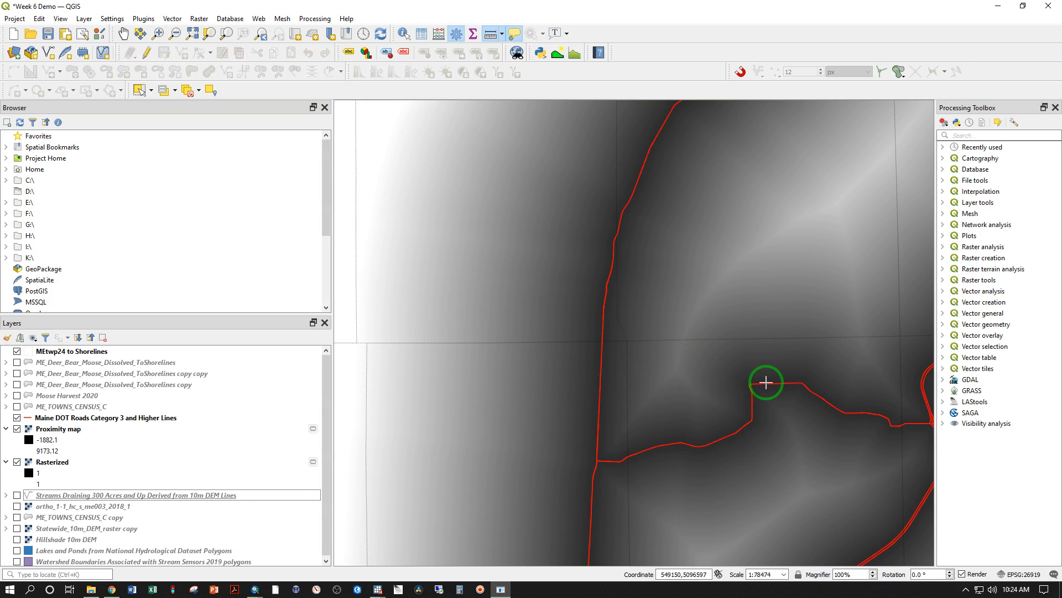
scroll(611, 260, "up", 3)
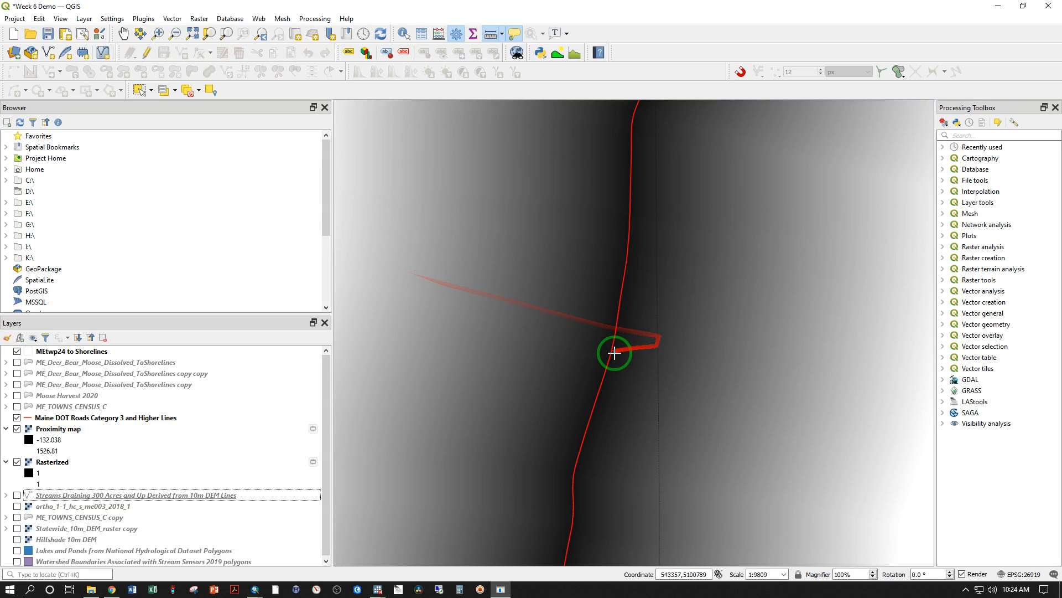
scroll(615, 353, "up", 7)
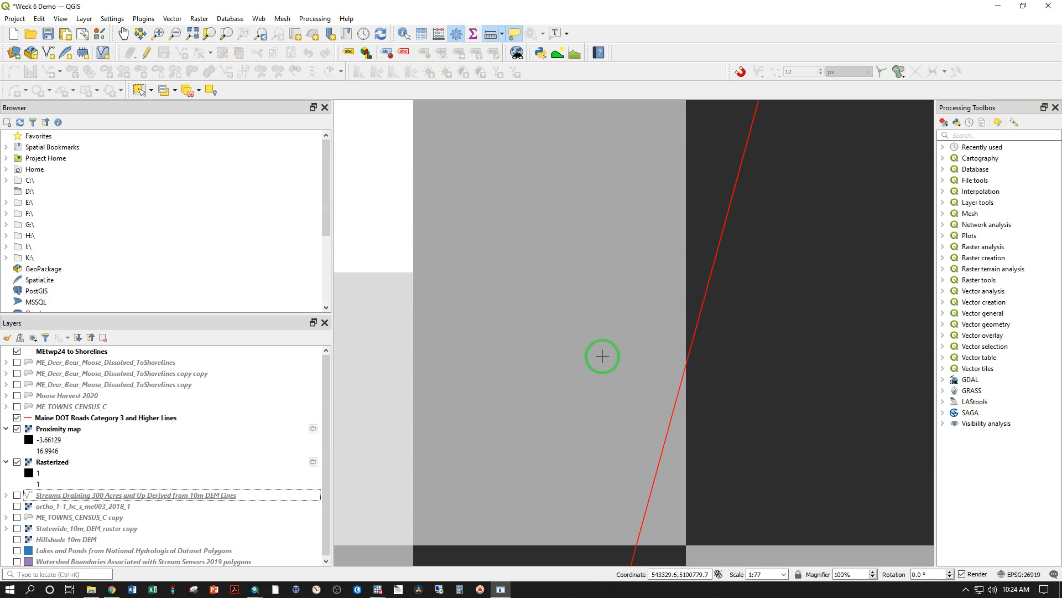
scroll(602, 355, "down", 2)
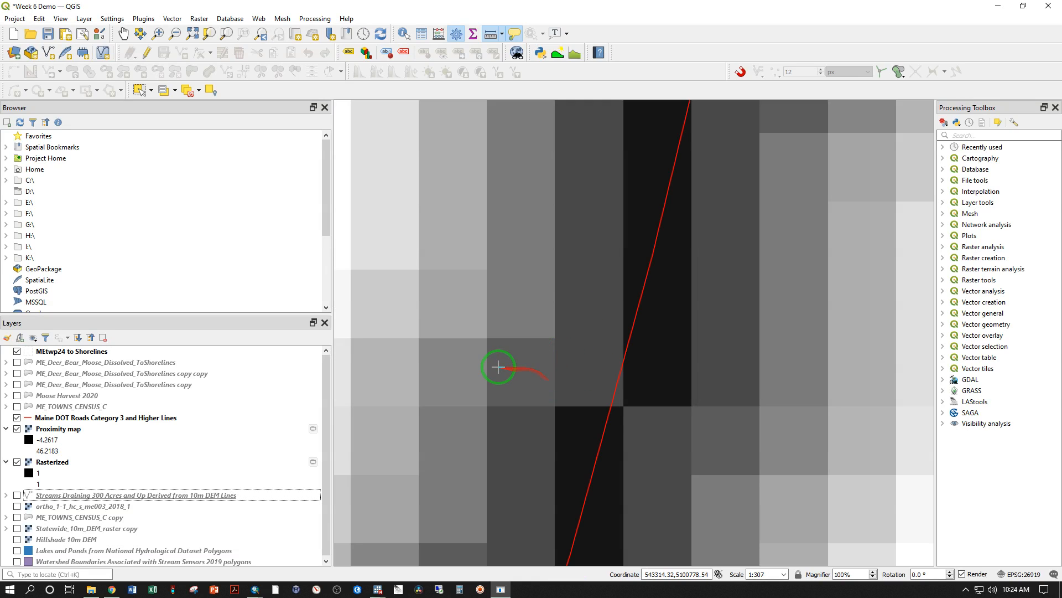
scroll(498, 367, "down", 2)
left_click(83, 429)
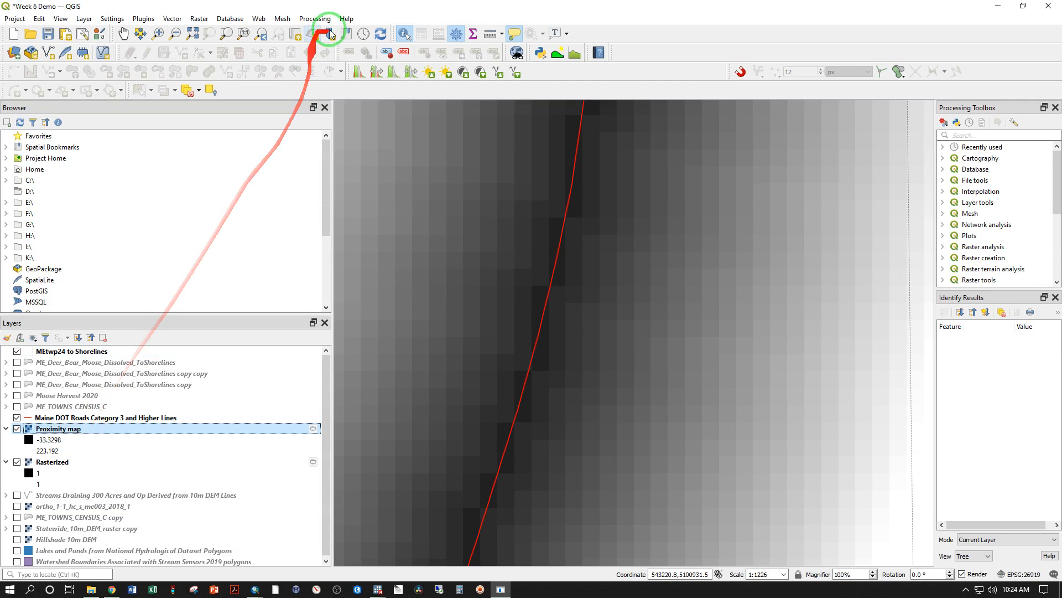
left_click(408, 31)
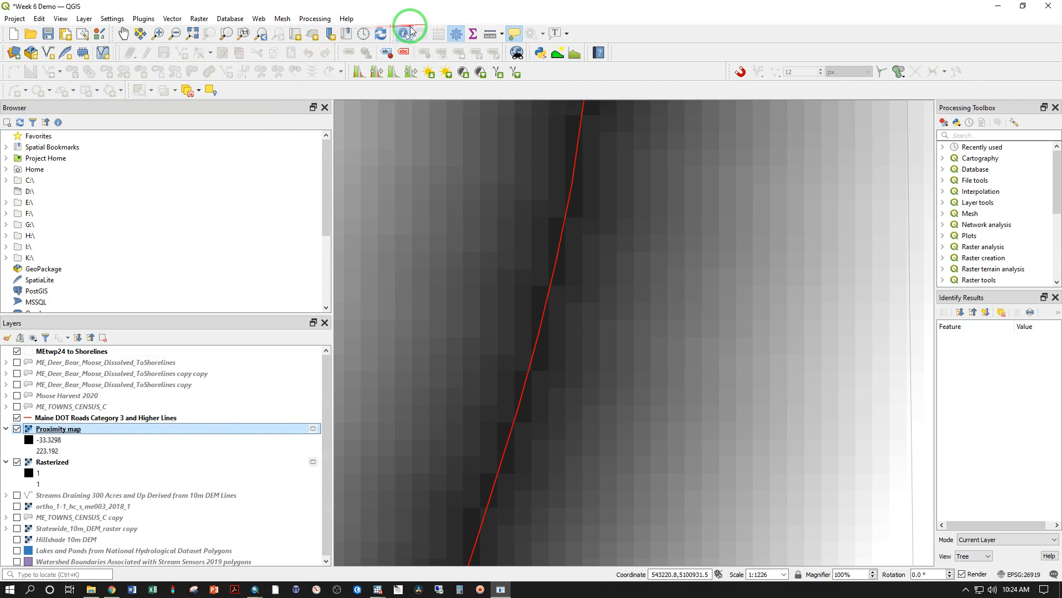
left_click(578, 341)
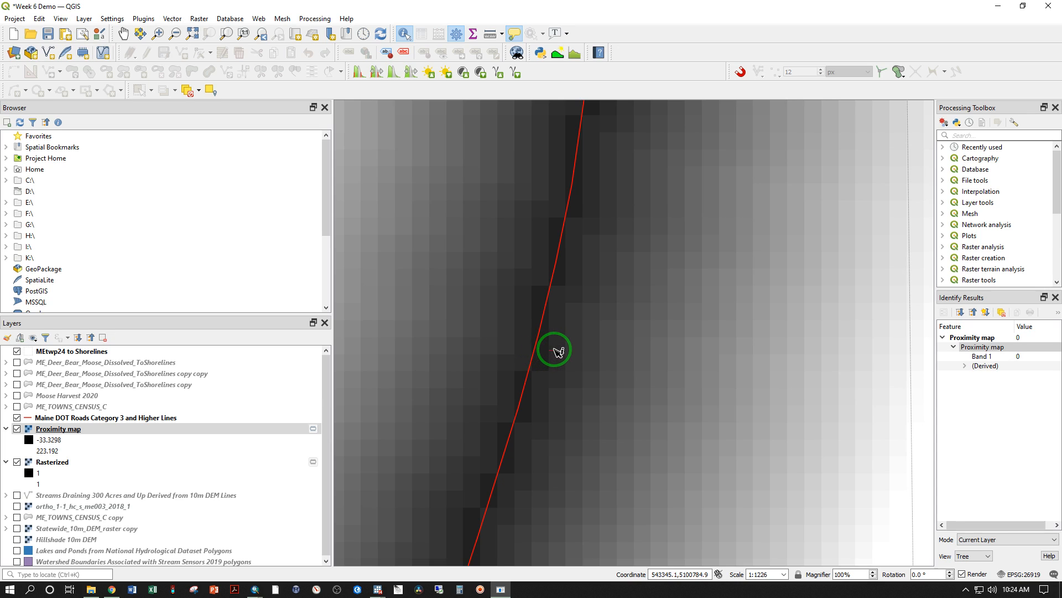
left_click(558, 348)
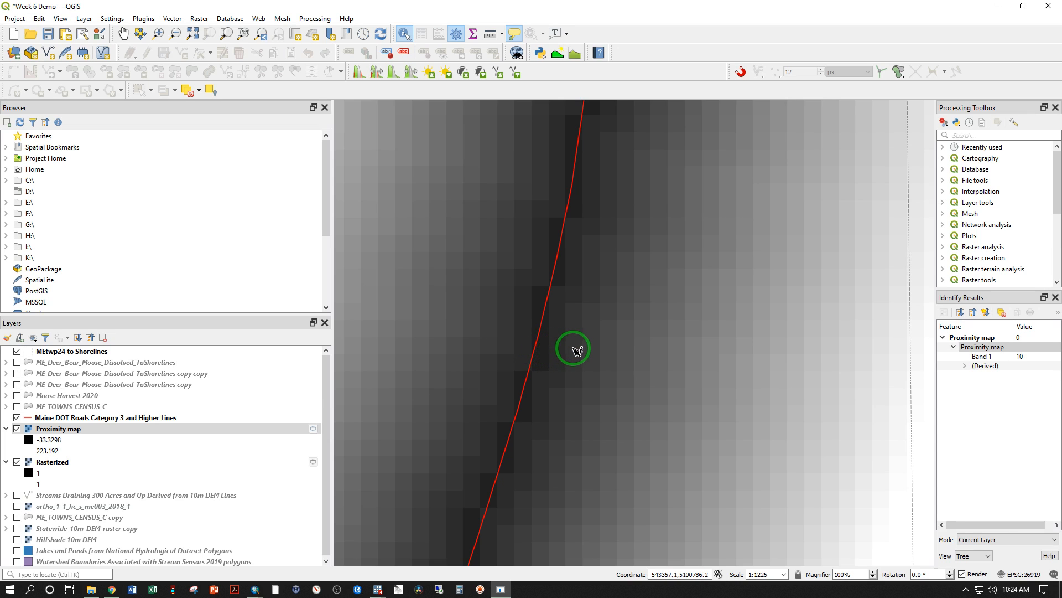
left_click(590, 347)
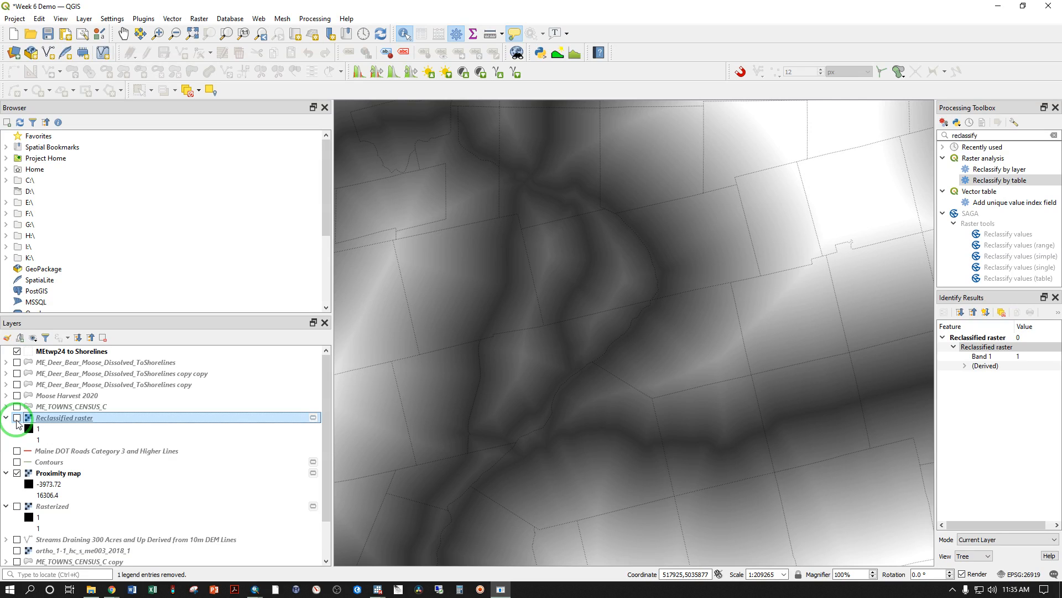
- Make the Reclassified raster layer visible over the Proximity map
left_click(17, 418)
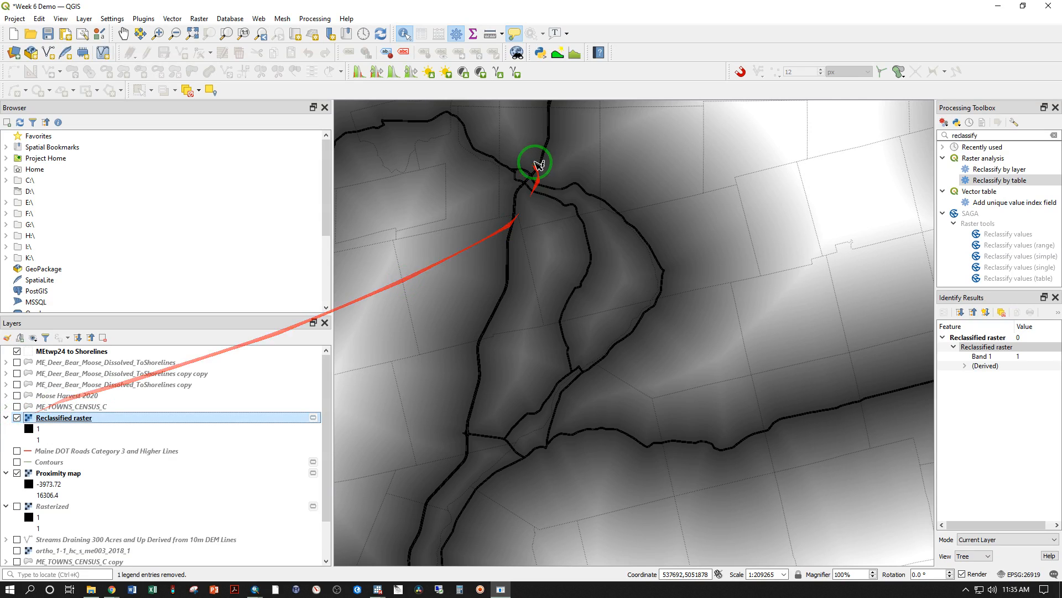
- Hide the Proximity map layer so only the Reclassified raster shows along the road
scroll(506, 209, "up", 2)
scroll(522, 230, "up", 4)
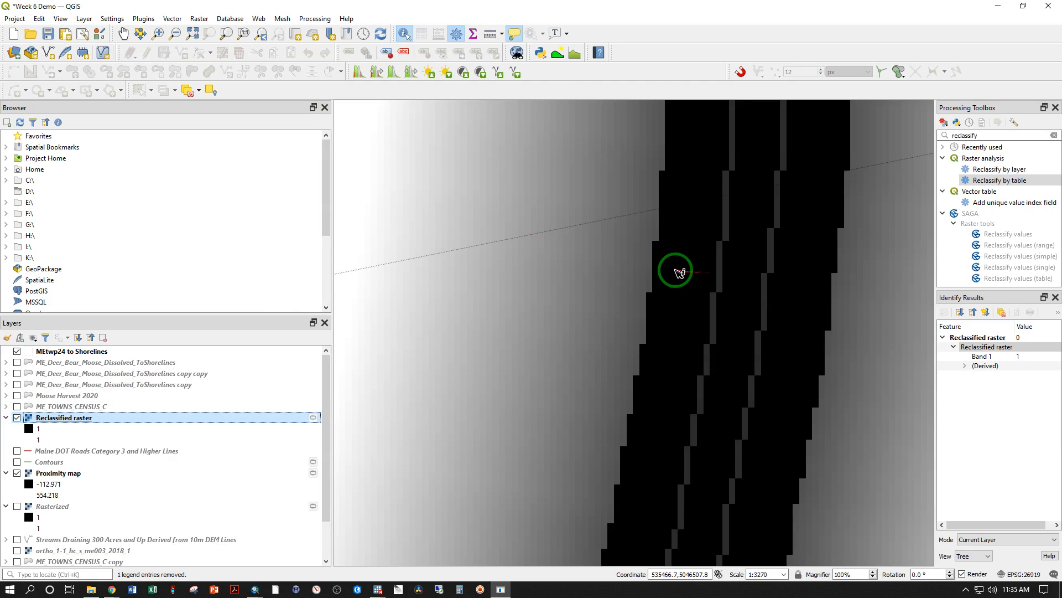
left_click(17, 473)
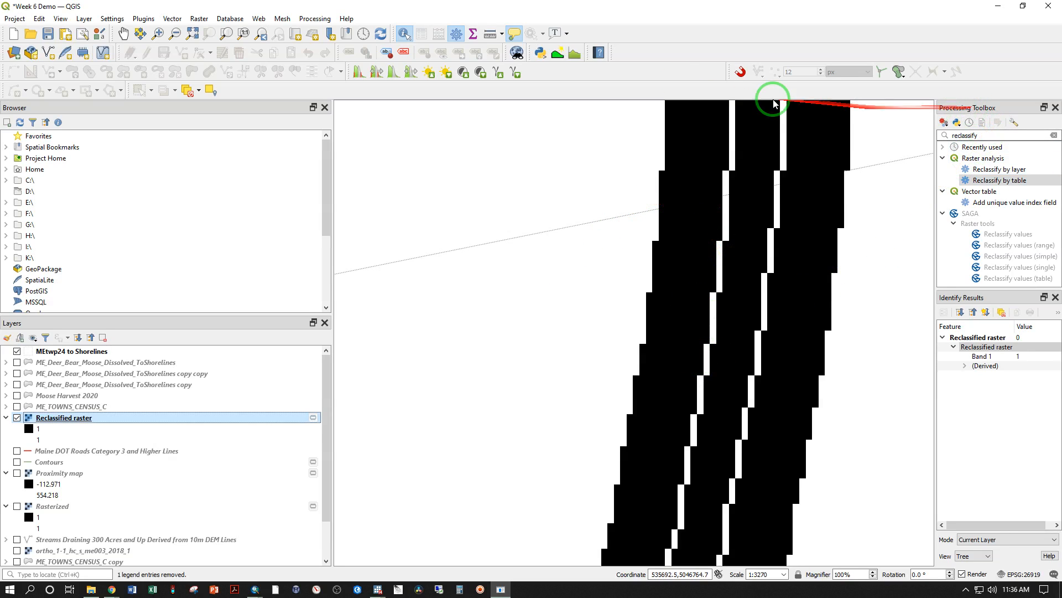
- Start the Reclassify by table tool with the Proximity map as its input raster layer
left_click(60, 18)
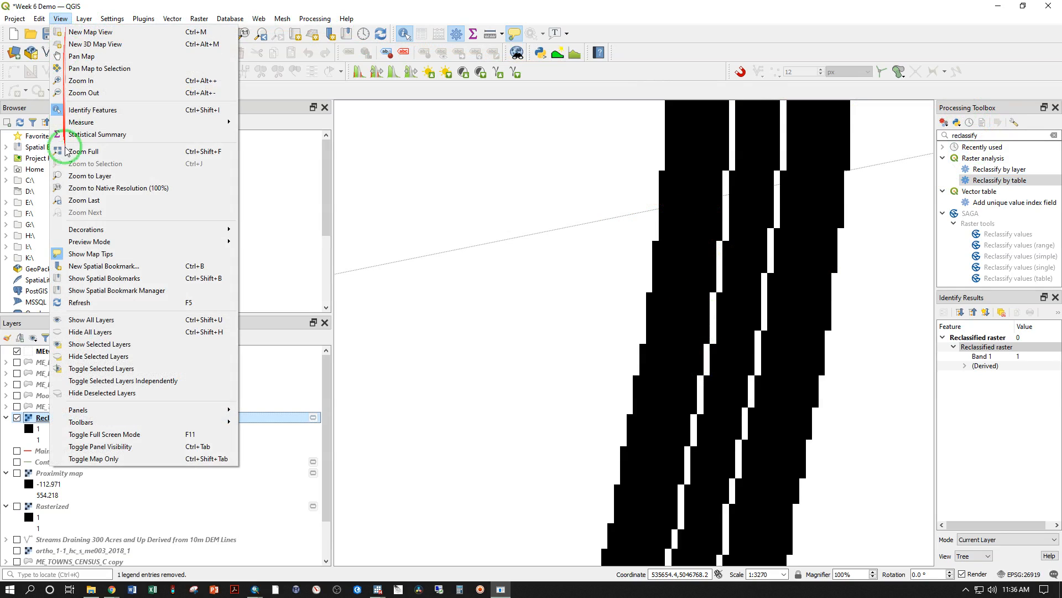
mouse_move(133, 409)
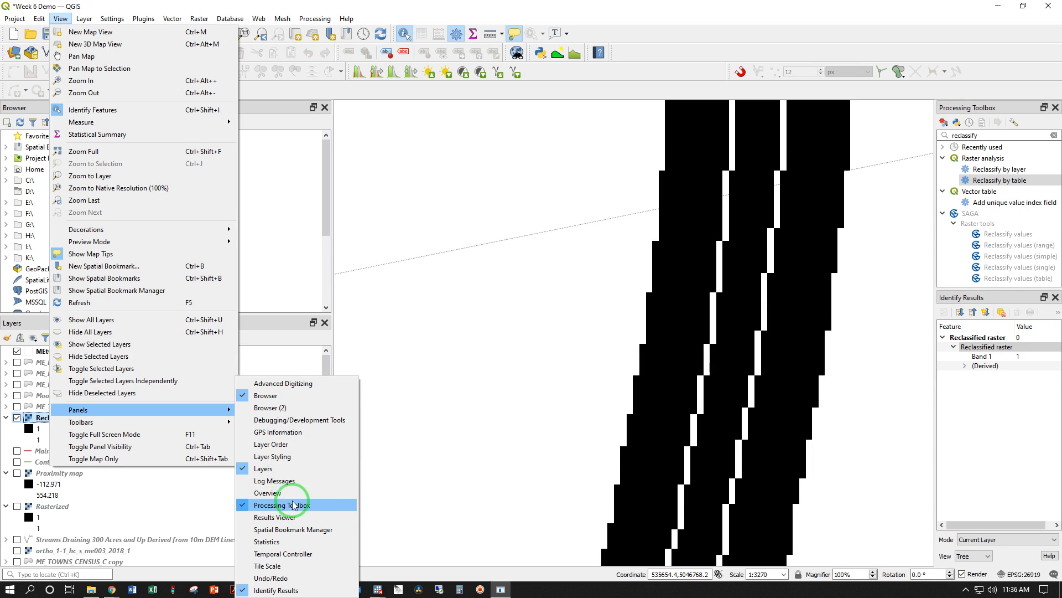
left_click(1007, 136)
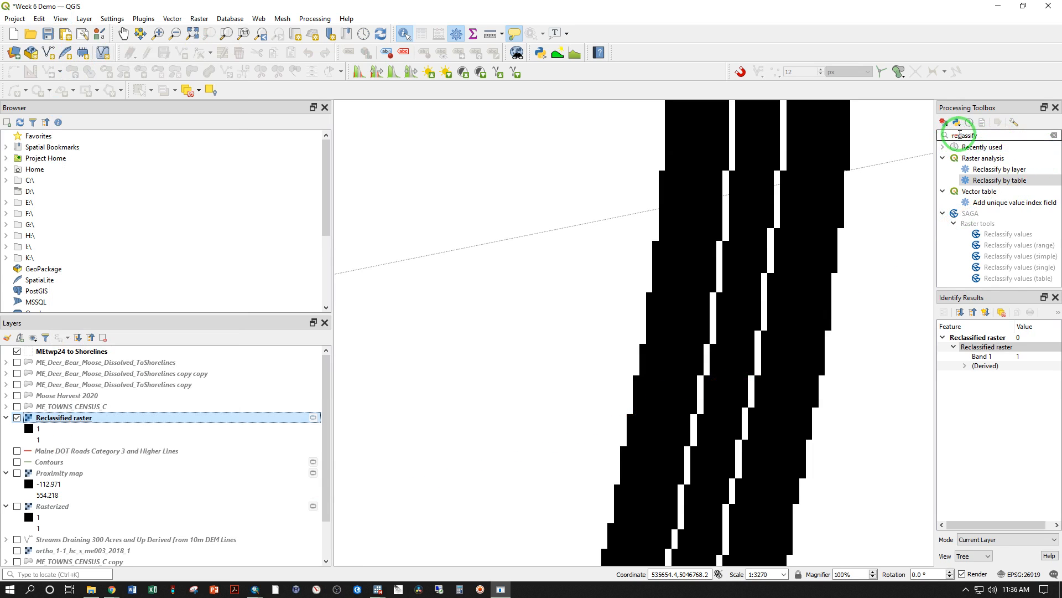
double_click(996, 181)
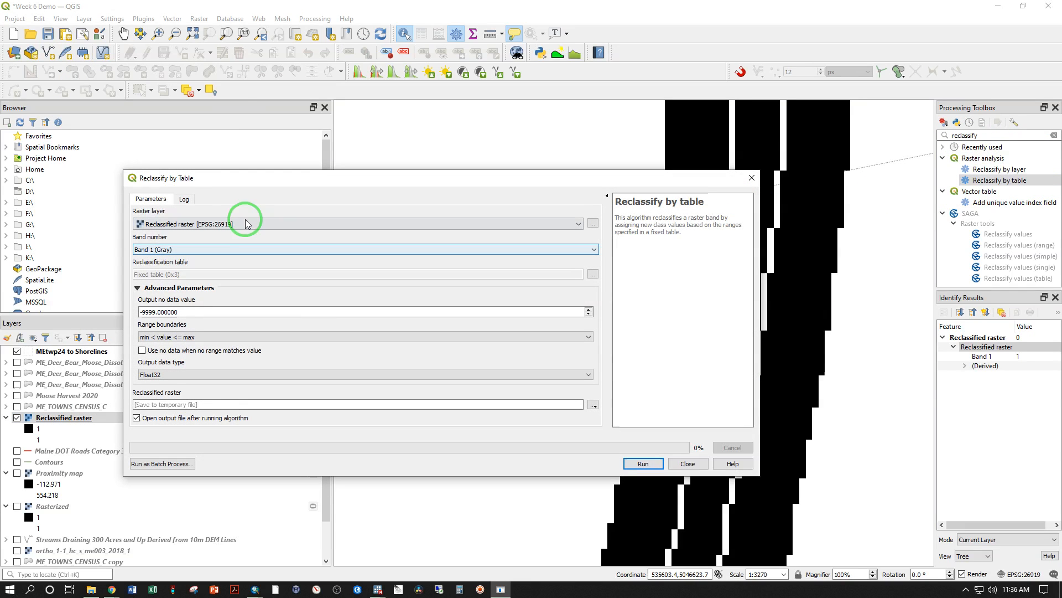
left_click(206, 227)
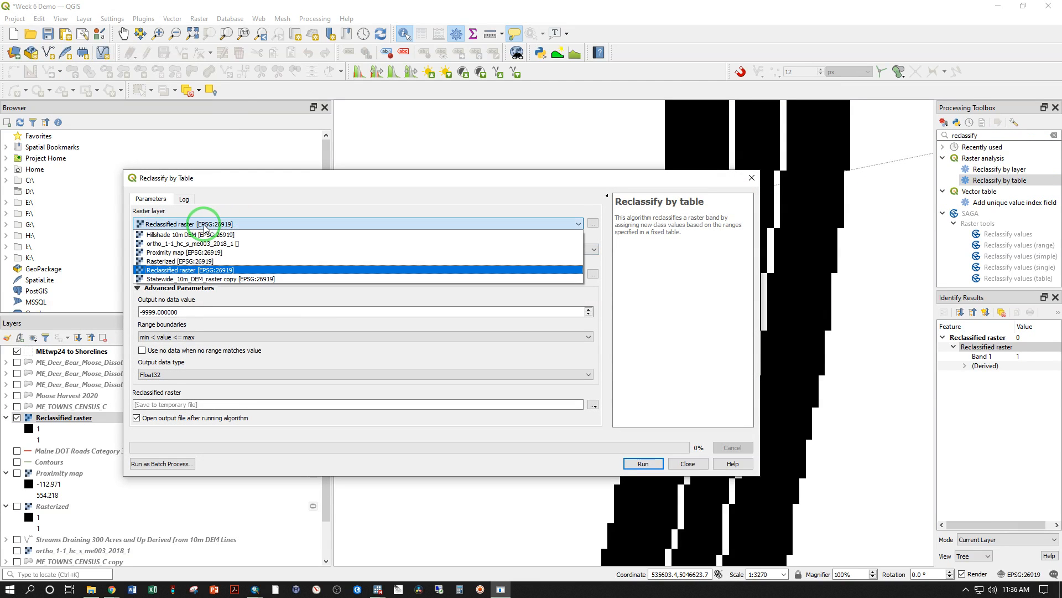
left_click(189, 253)
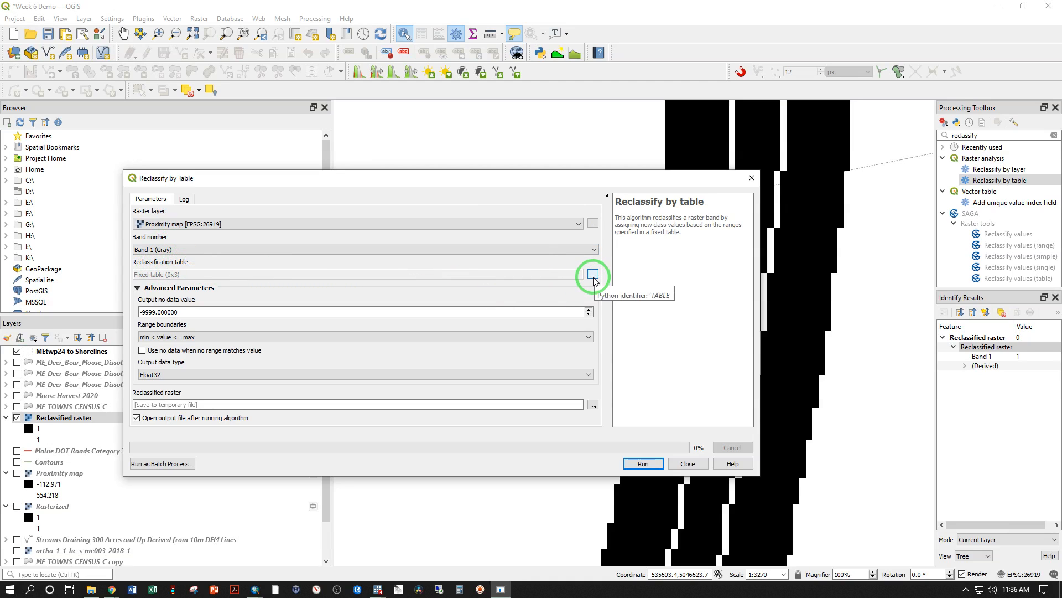
- Add two rows to the reclassification table and define the first as minimum 0, maximum 100, value 1
left_click(593, 276)
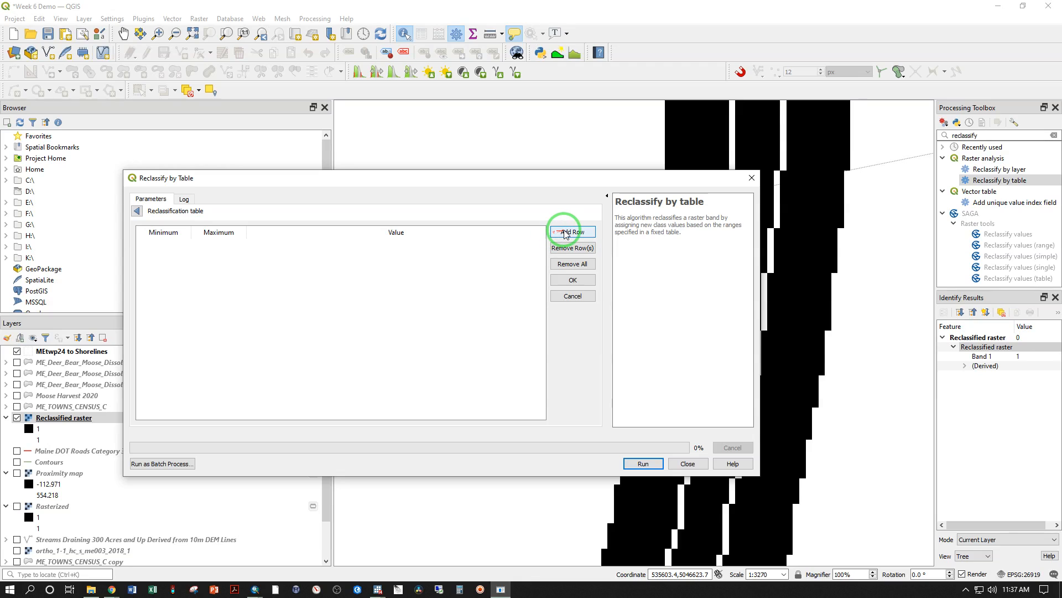
left_click(566, 233)
left_click(563, 233)
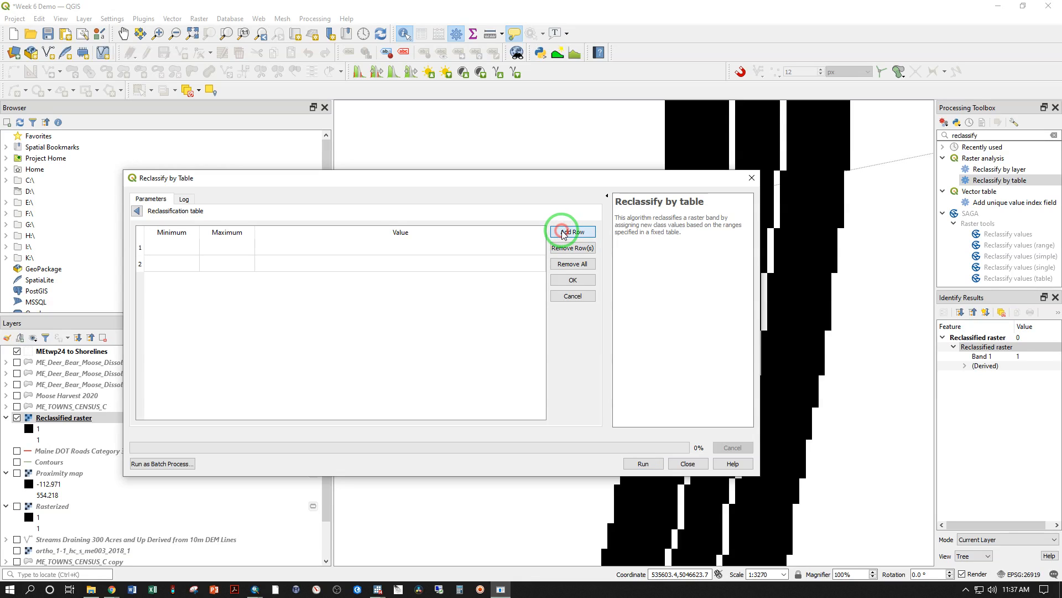
double_click(165, 252)
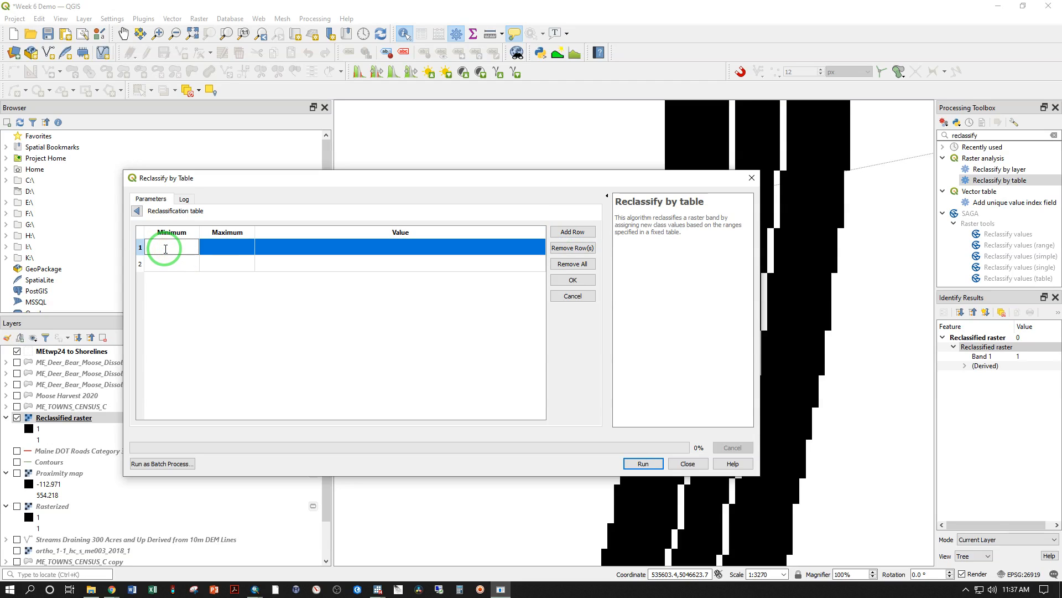
type("0")
double_click(236, 249)
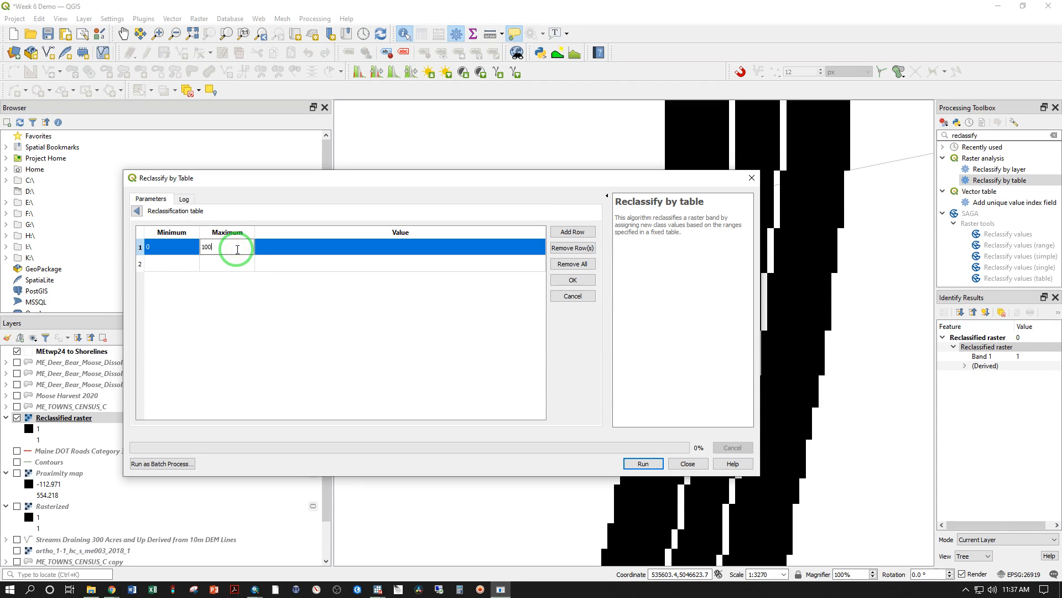
left_click(170, 247)
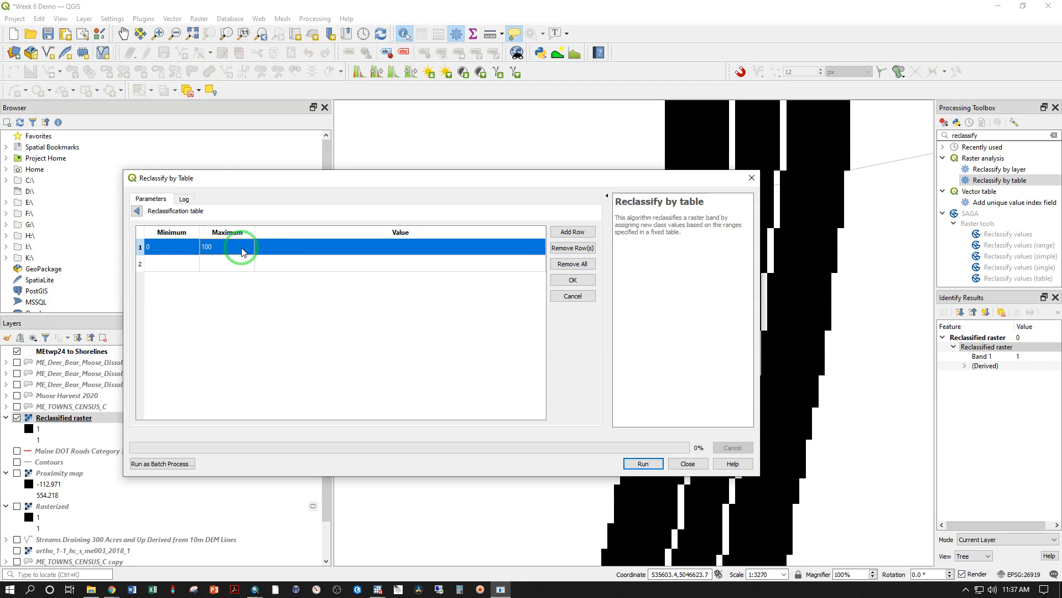
double_click(271, 245)
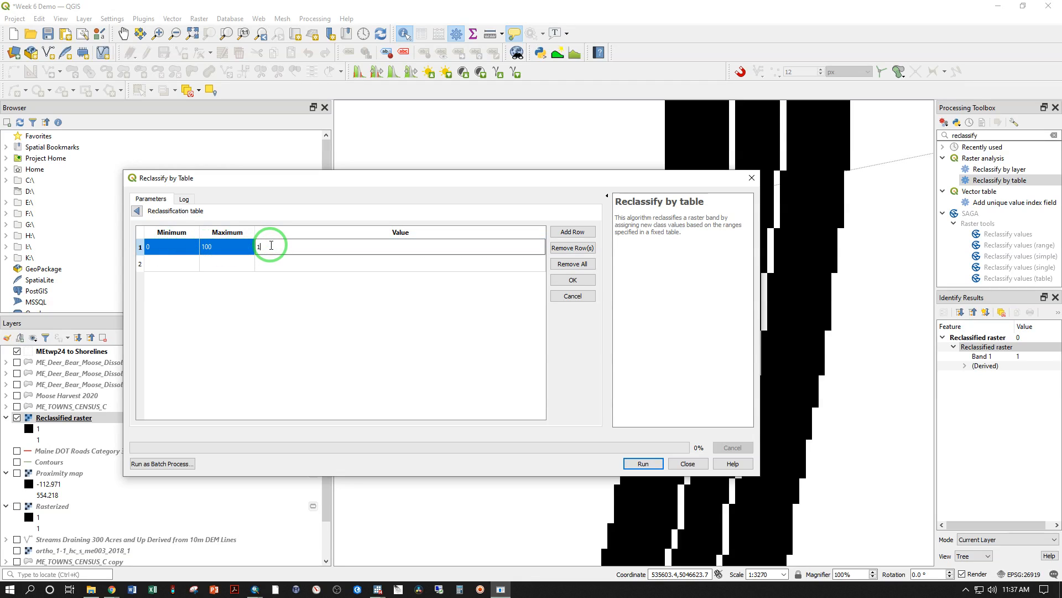
double_click(169, 266)
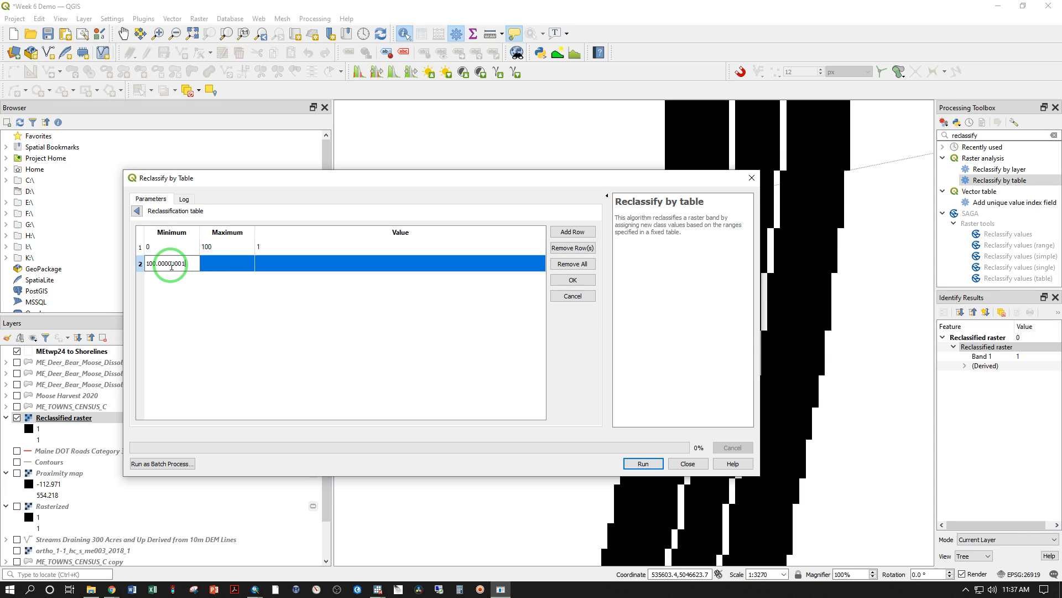
double_click(208, 264)
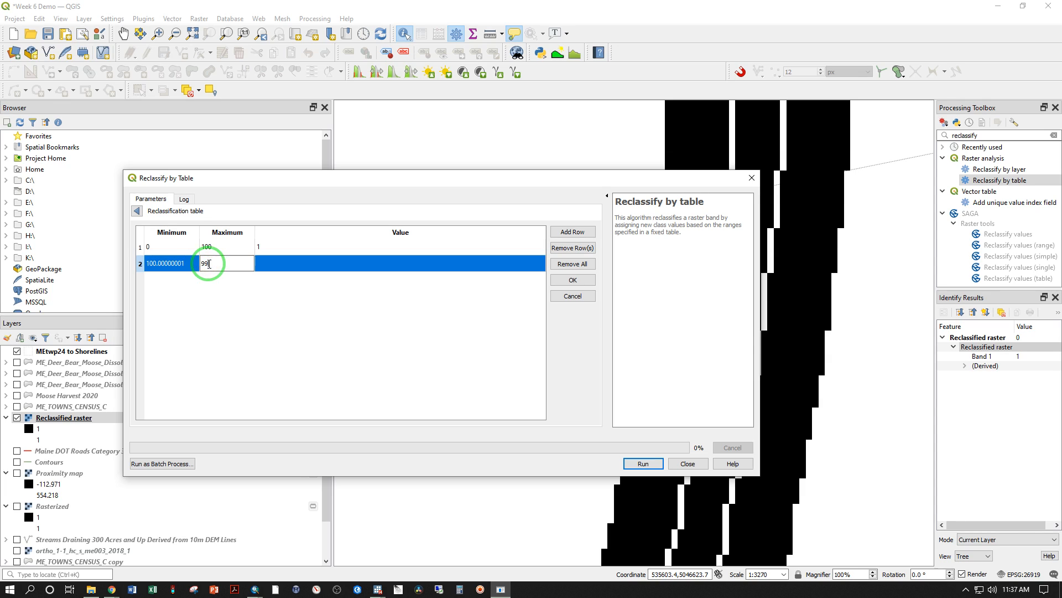
type("9999999999")
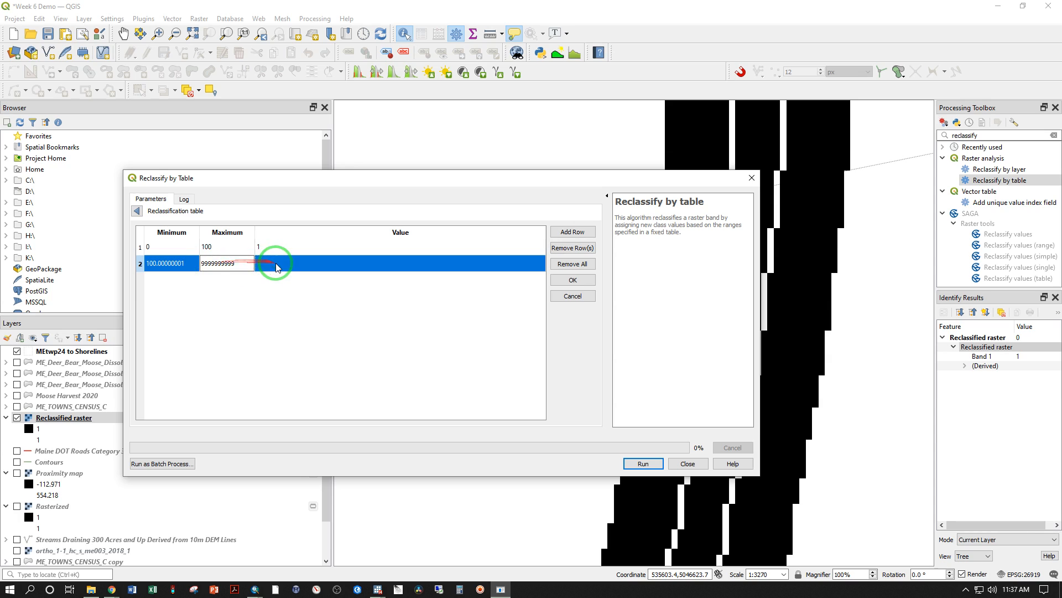
double_click(275, 263)
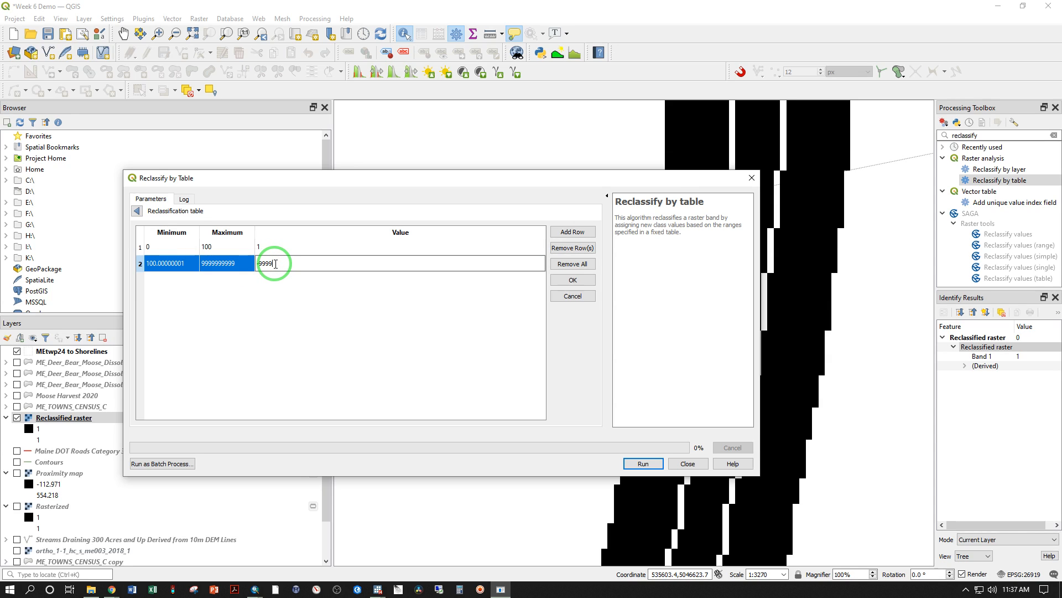
left_click(315, 299)
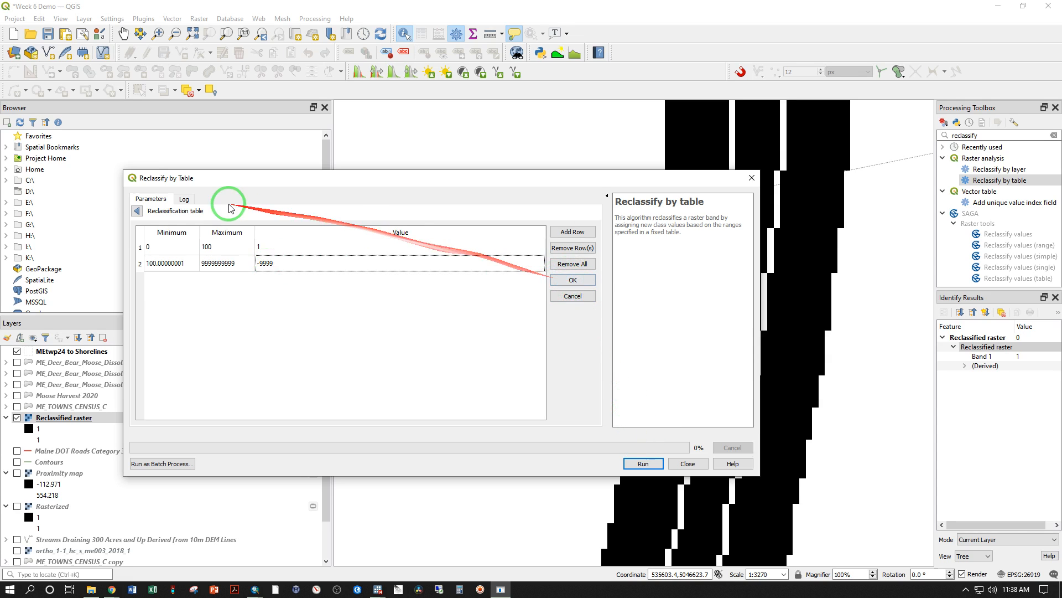
left_click(569, 282)
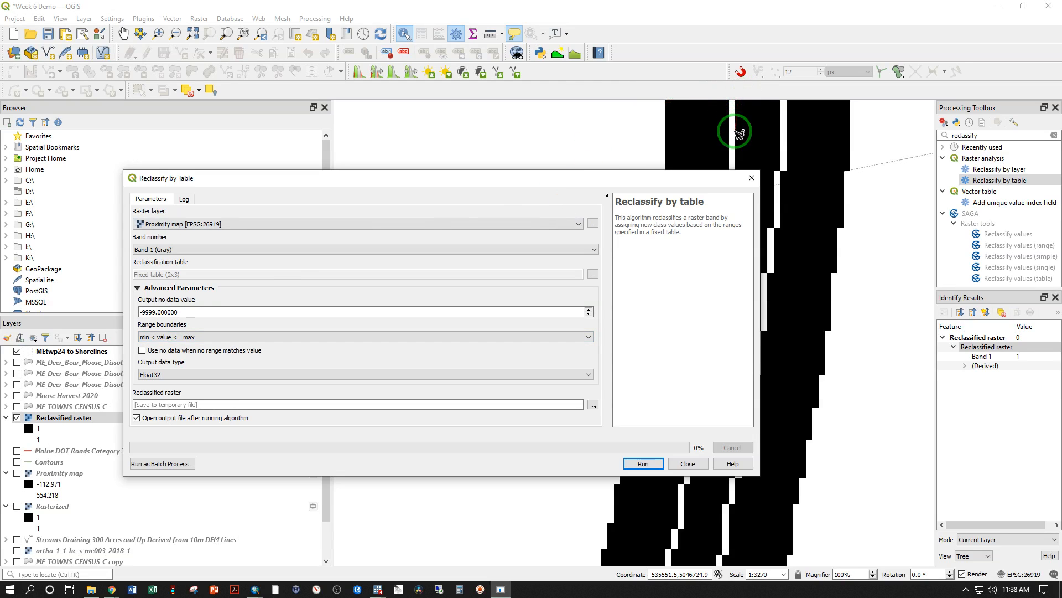
- Set the range boundaries of the reclassification to min <= value <= max
left_click(155, 341)
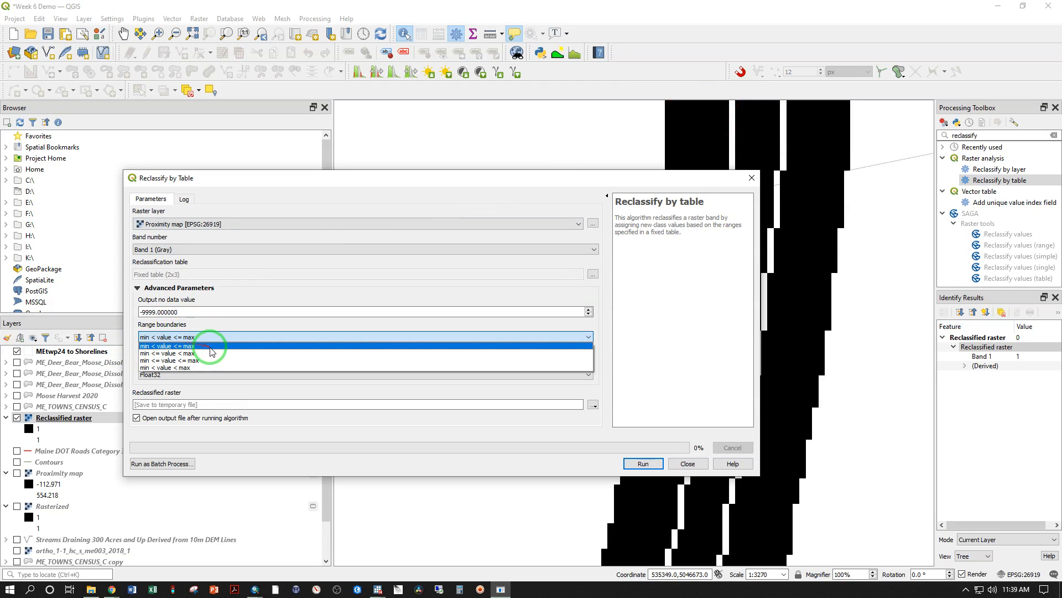
left_click(212, 353)
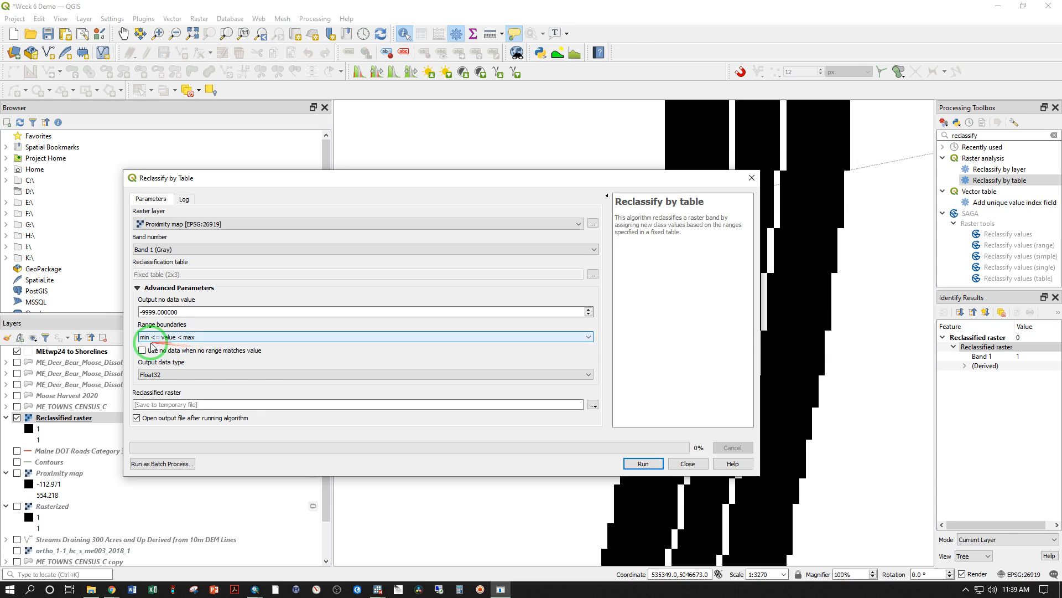
left_click(191, 336)
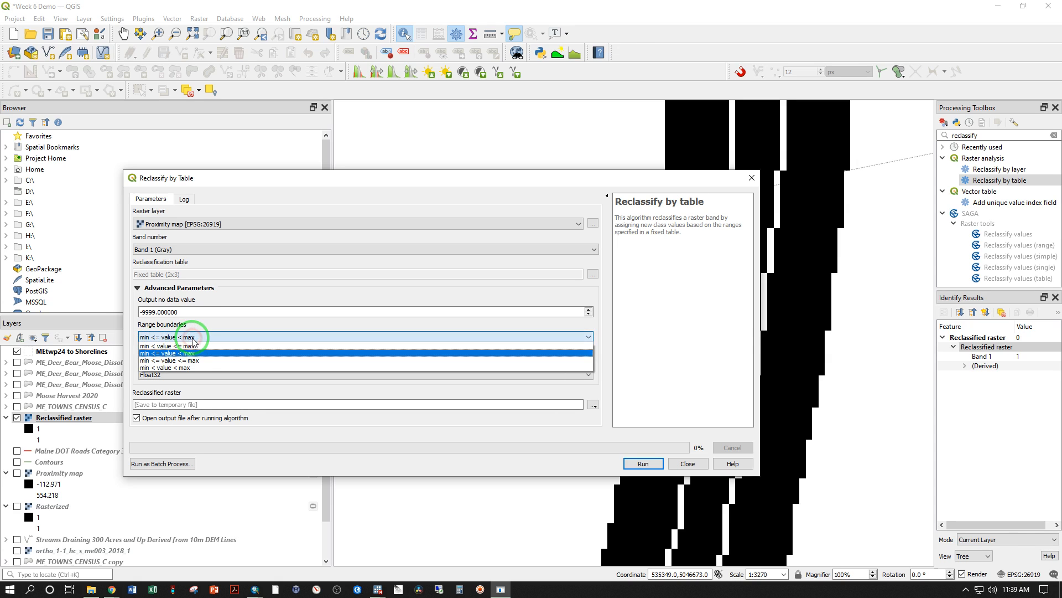
left_click(205, 360)
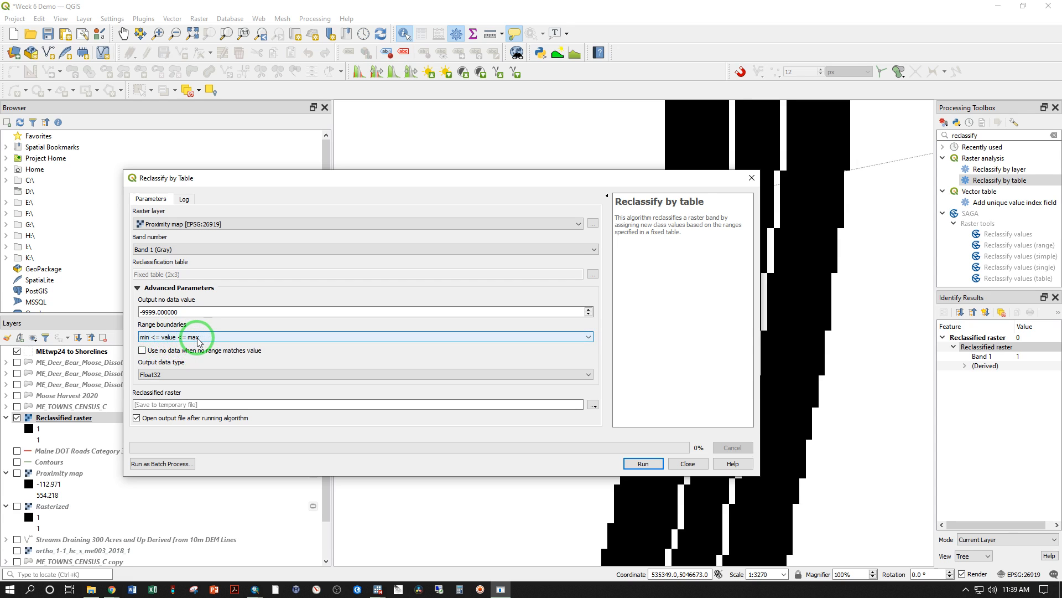
- Review the reclassification table, run the reclassification to a temporary raster and close the tool
left_click(592, 274)
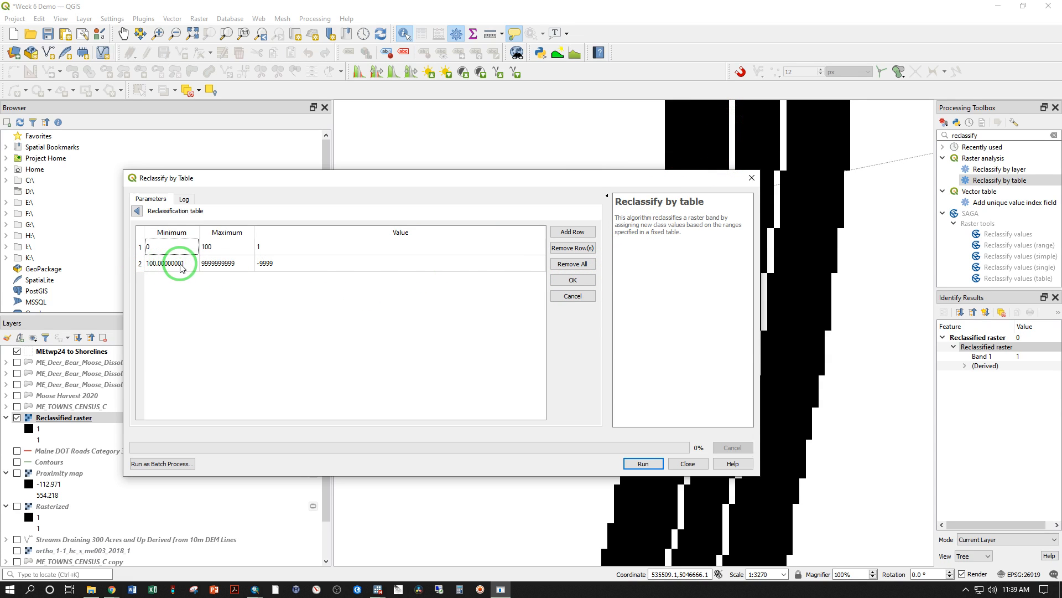
left_click(562, 280)
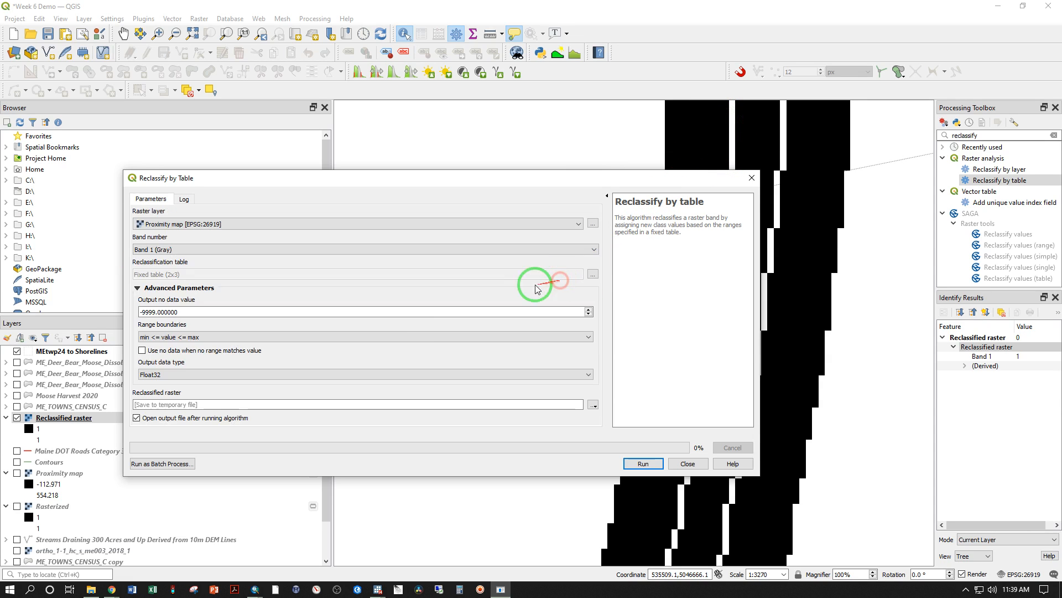
left_click(641, 468)
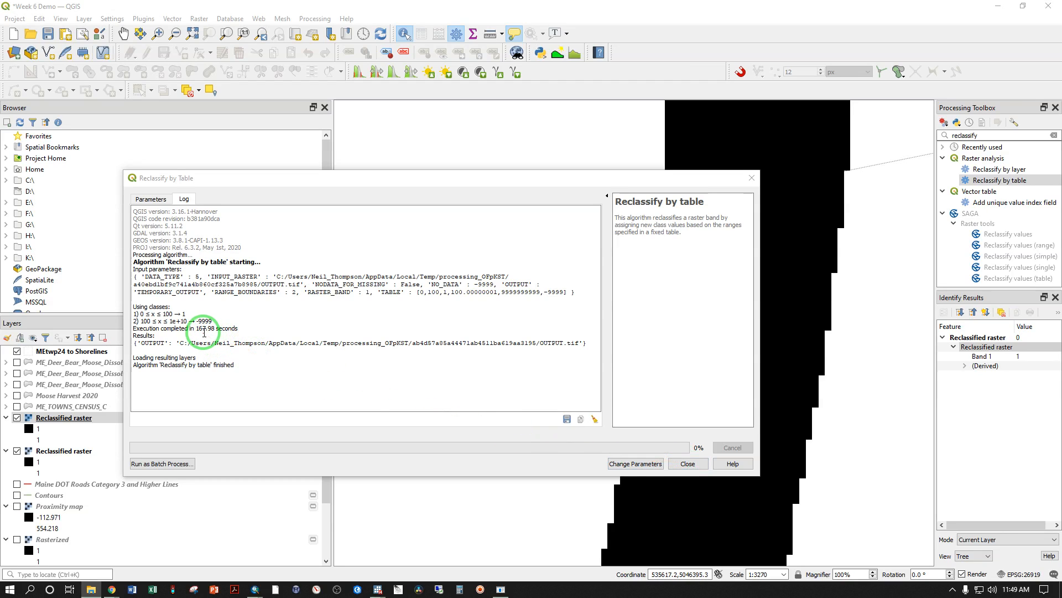
left_click(684, 465)
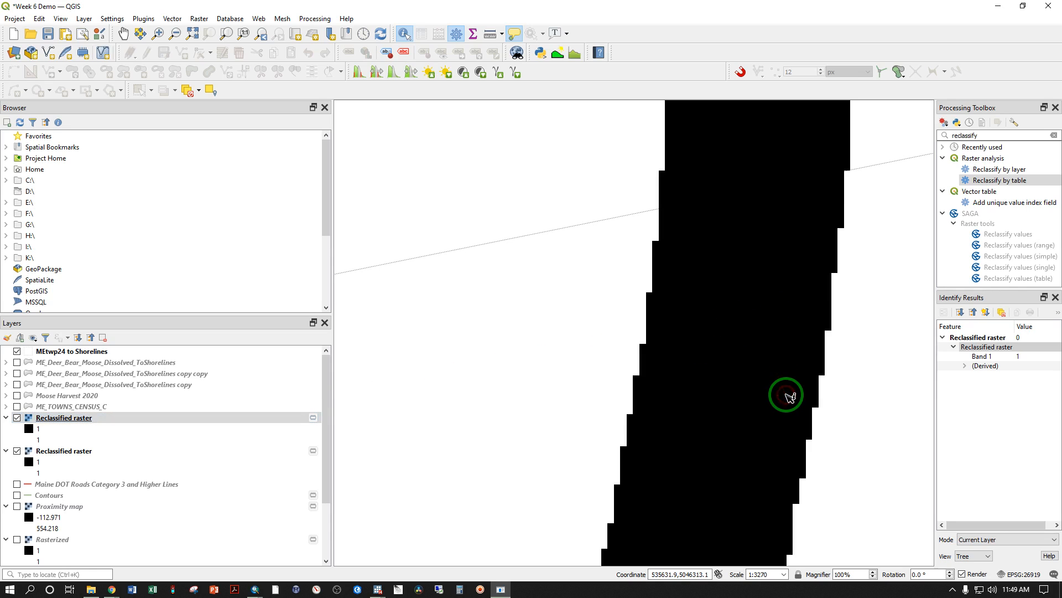
- Identify the new Reclassified raster's values outside and inside the road buffer, and examine the buffer shape around the road junctions
left_click(617, 384)
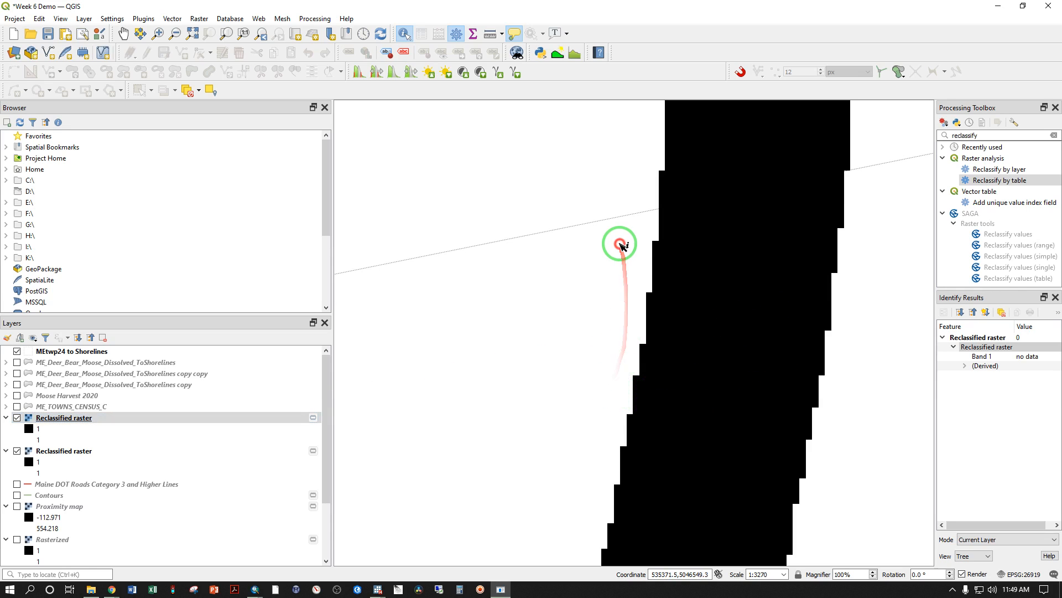
left_click(706, 280)
scroll(697, 294, "down", 3)
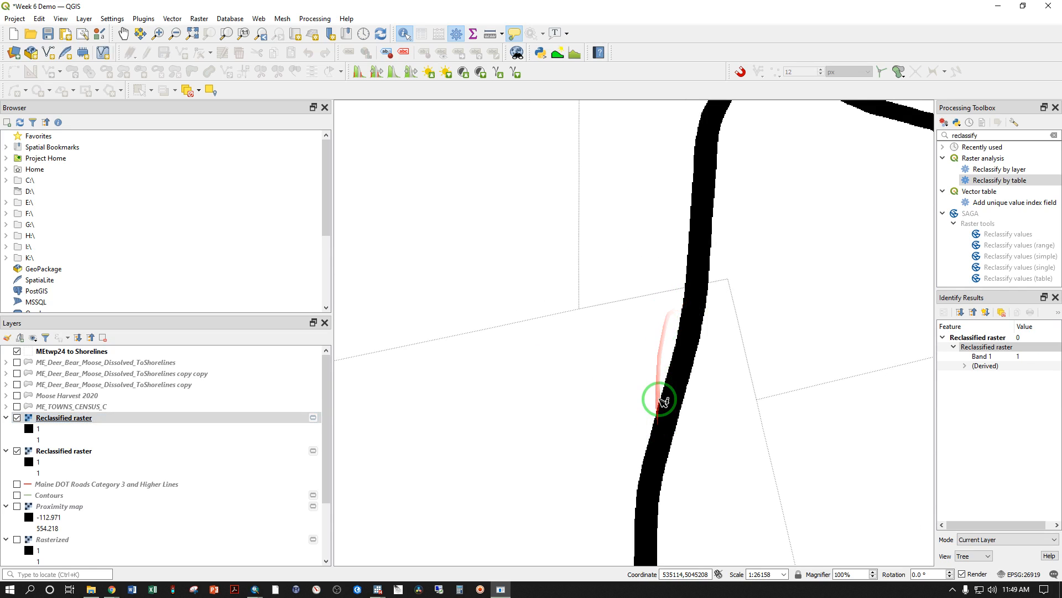
scroll(662, 400, "down", 1)
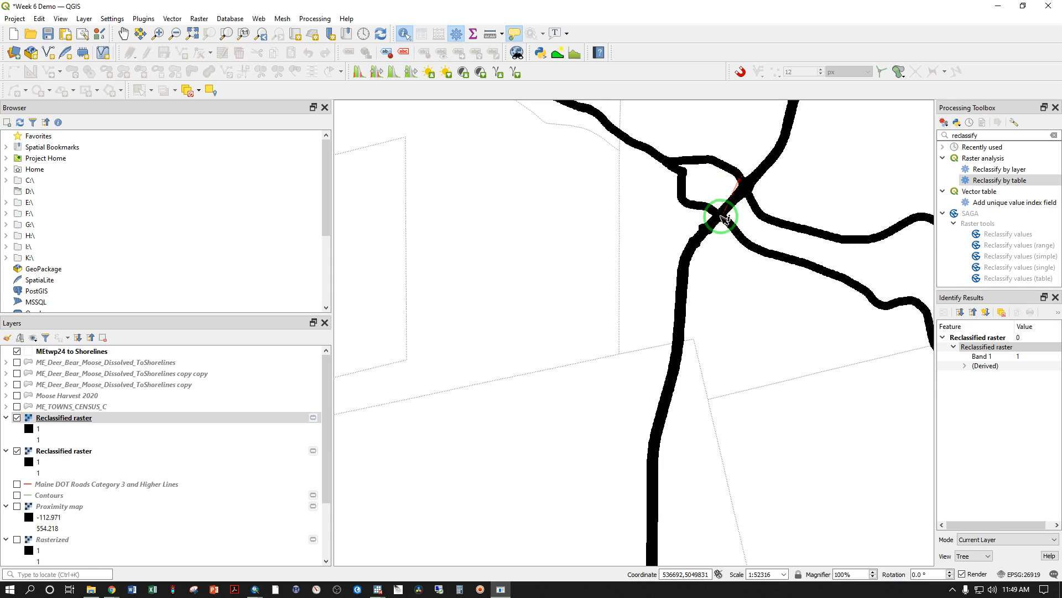
scroll(709, 224, "up", 2)
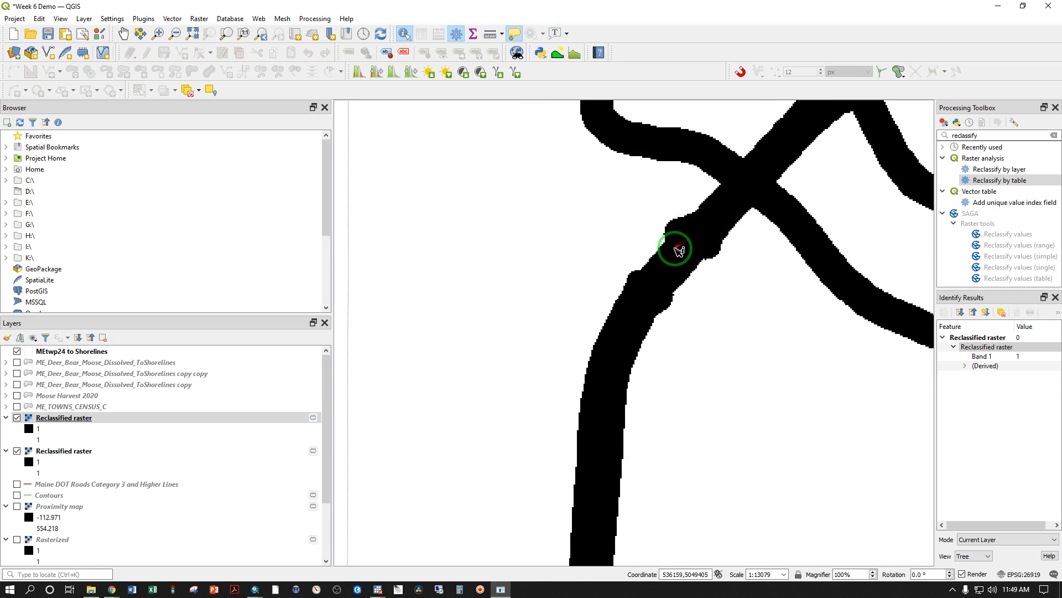
scroll(657, 372, "down", 2)
key("space")
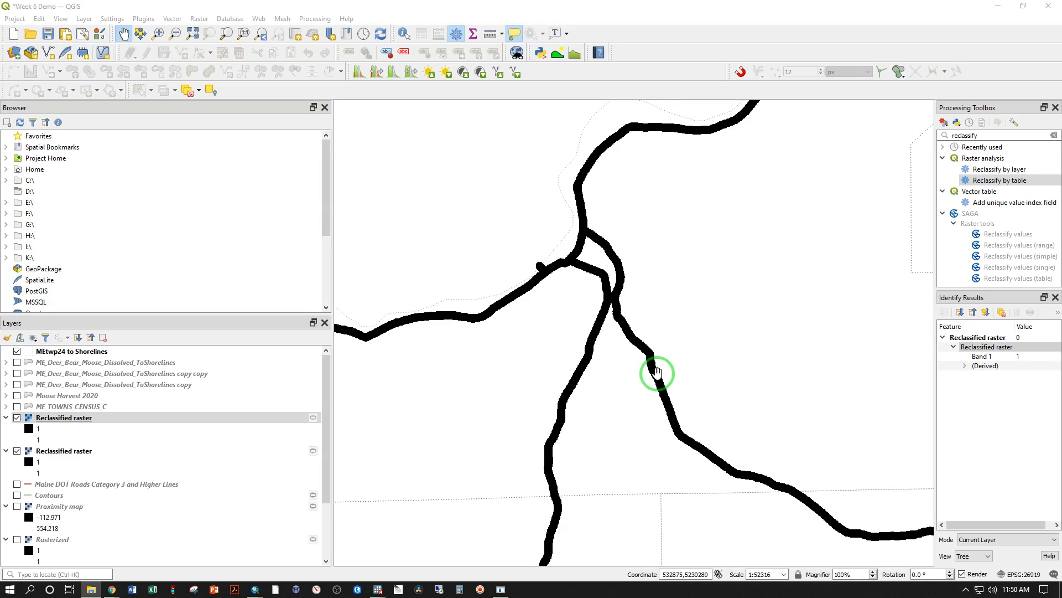